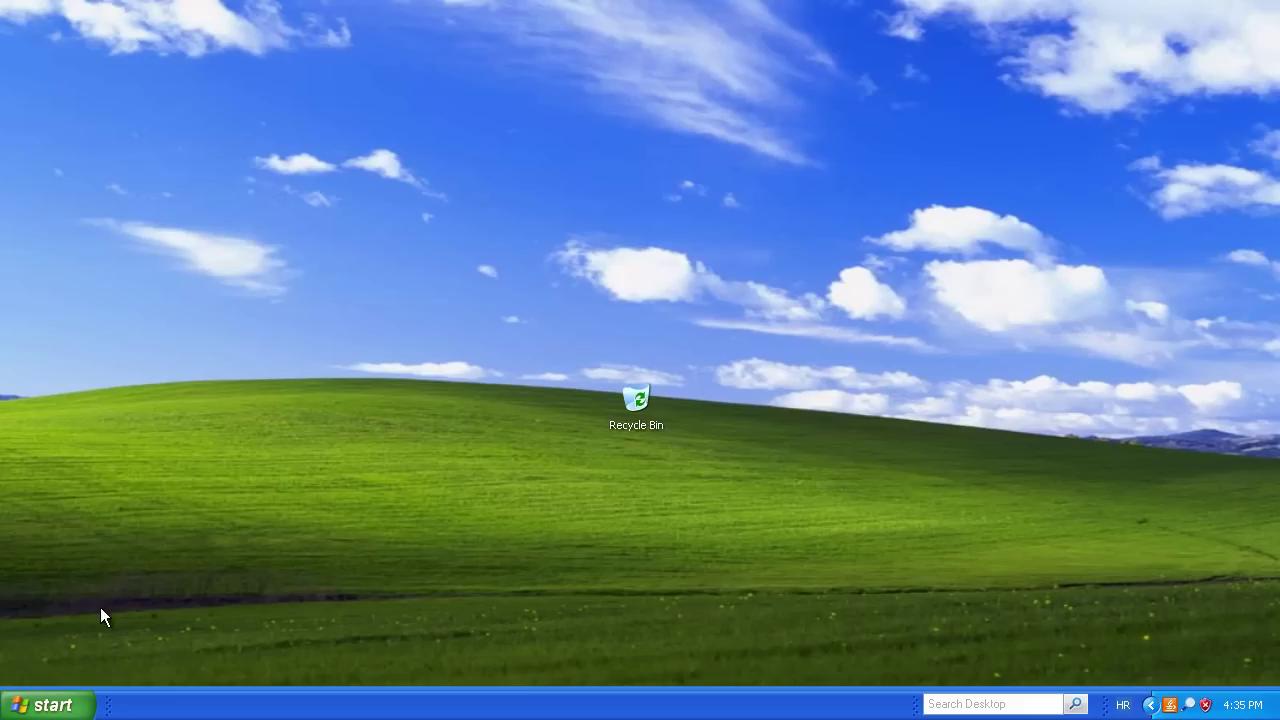
Open the Printers and Faxes folder from the Start menu's Control Panel
{"action": "left_click", "coordinate": [45, 705]}
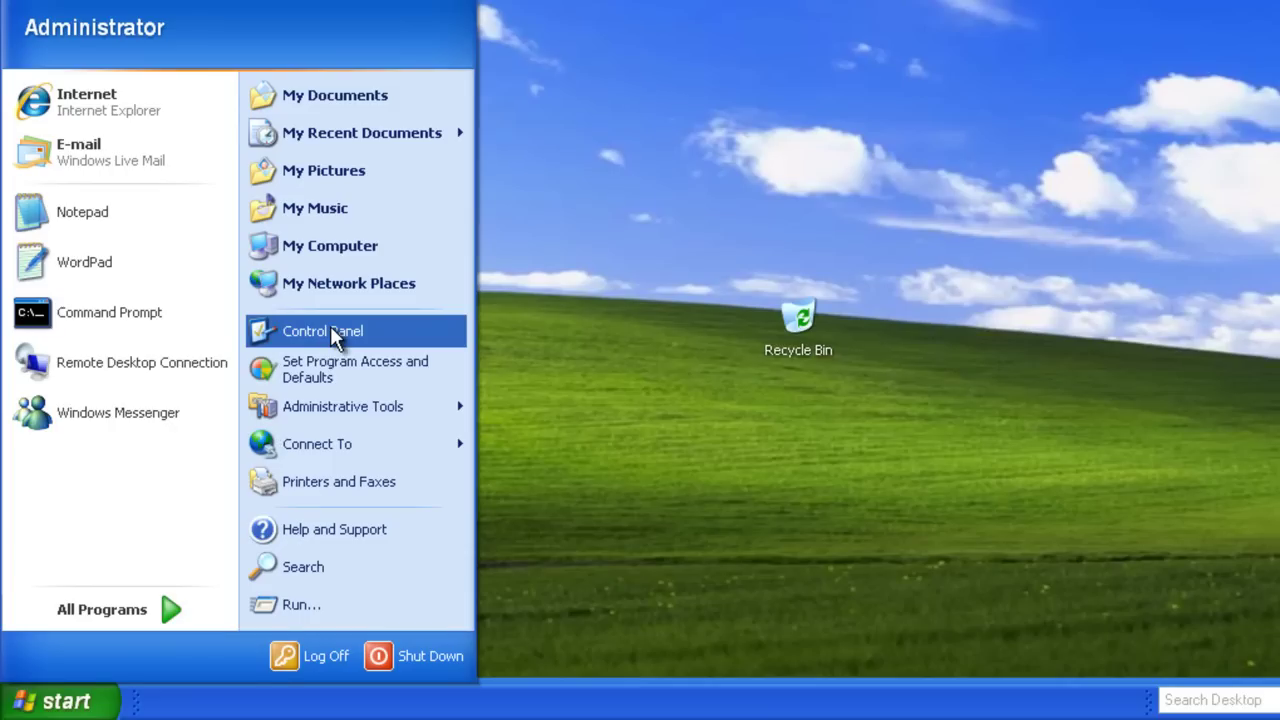
{"action": "left_click", "coordinate": [330, 331]}
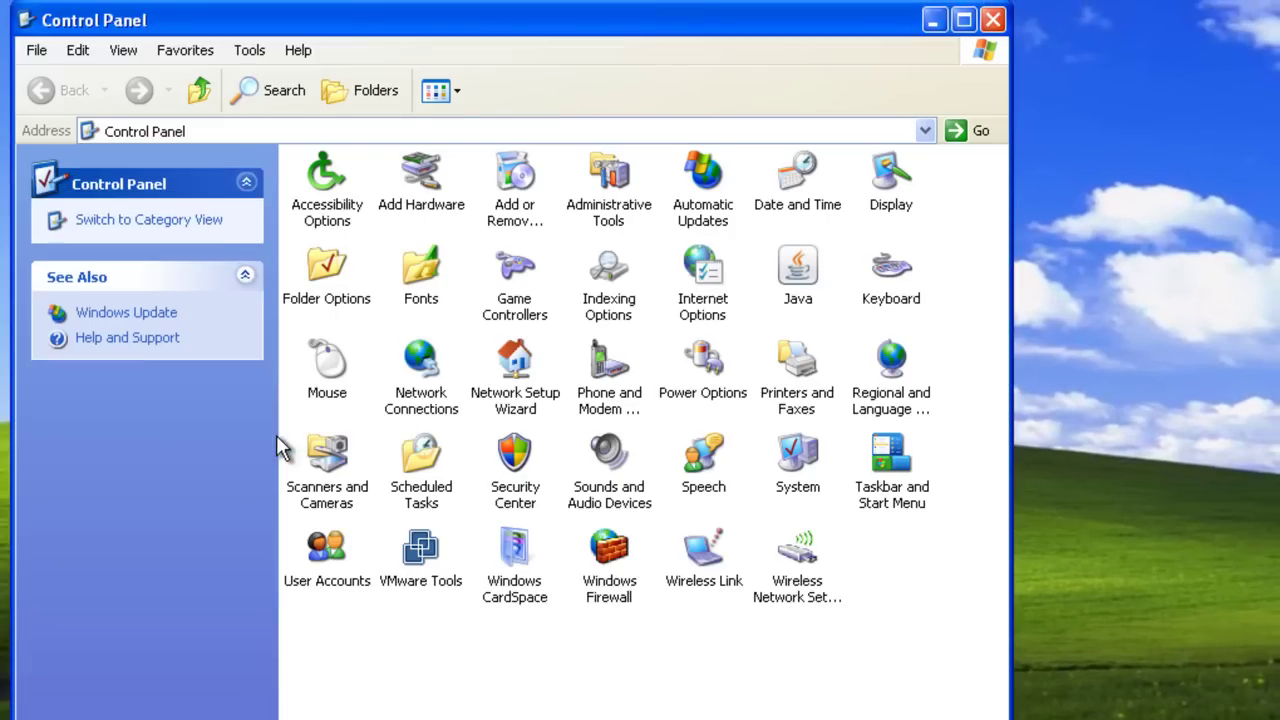
{"action": "double_click", "coordinate": [795, 375]}
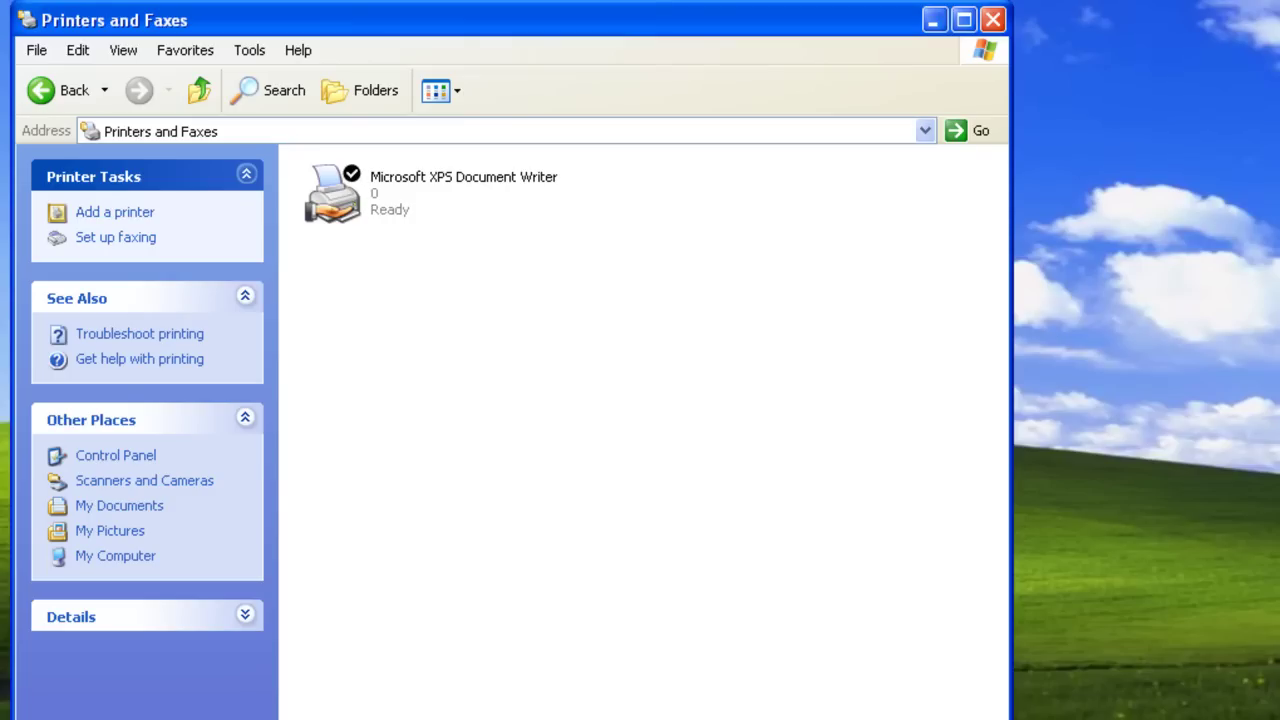
Run the Add Printer Wizard for a local printer with Plug and Play auto-detection enabled
{"action": "left_click", "coordinate": [118, 222]}
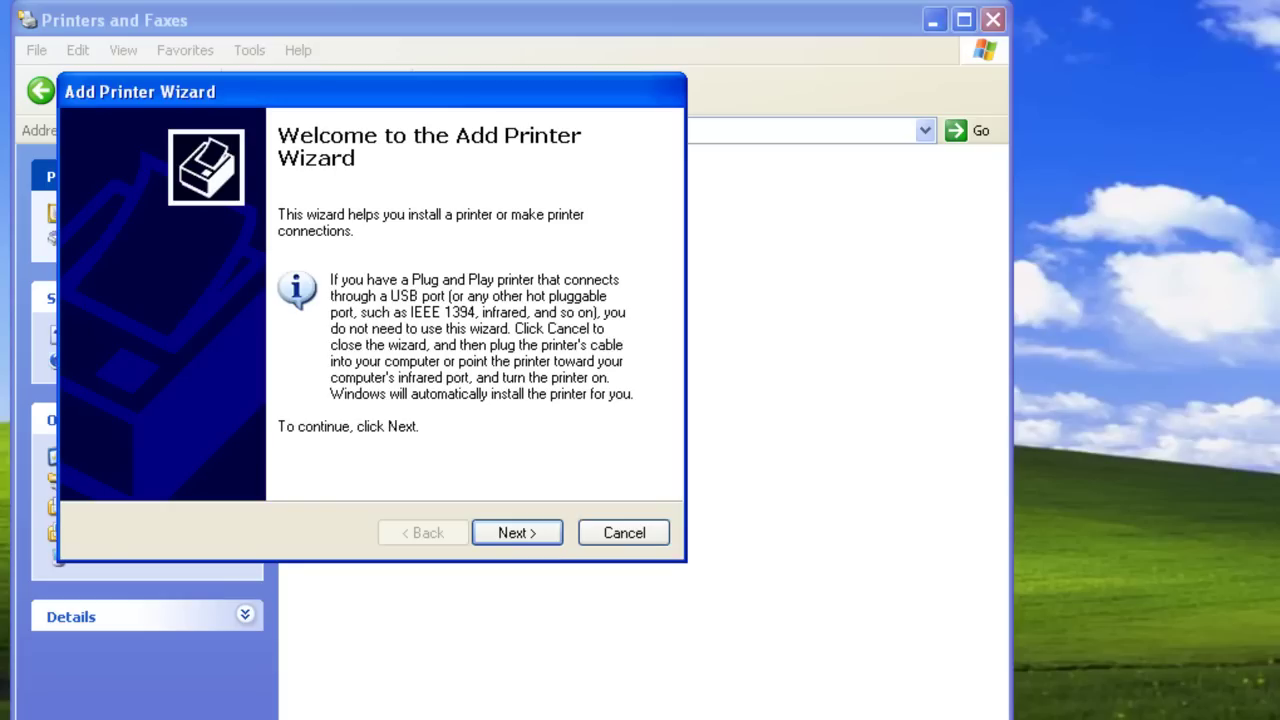
{"action": "left_click", "coordinate": [519, 533]}
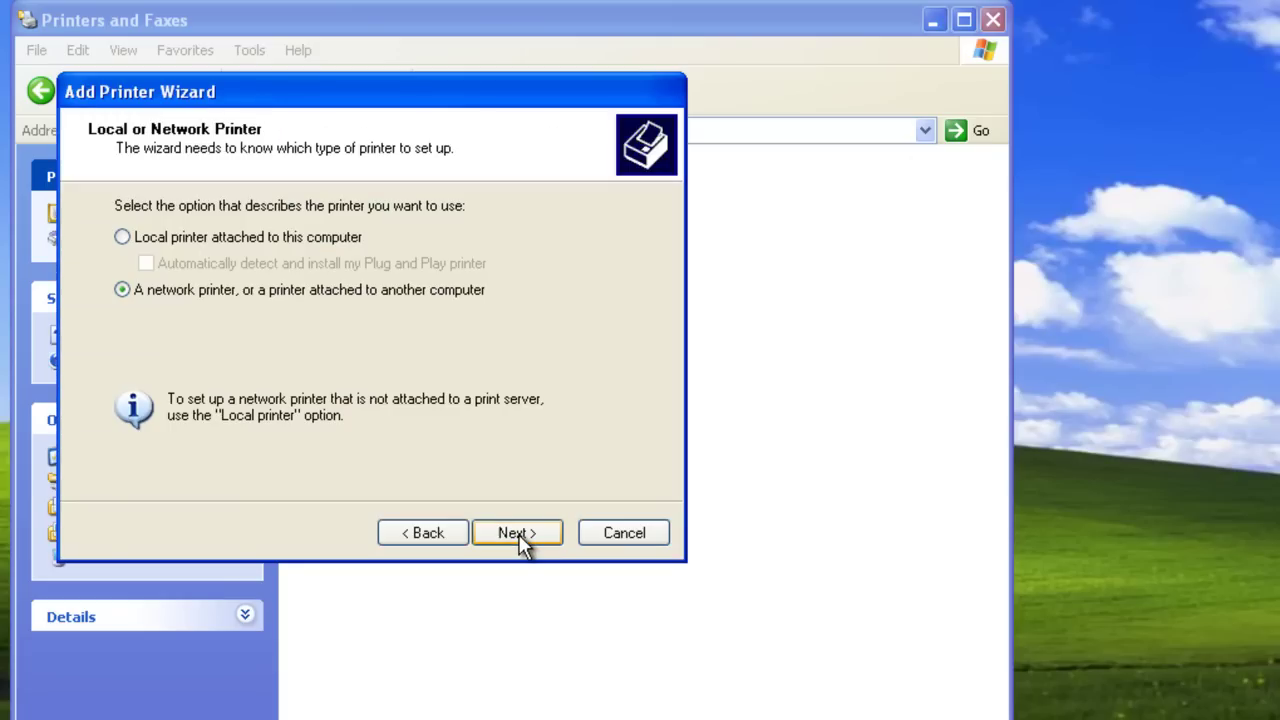
{"action": "left_click", "coordinate": [312, 240]}
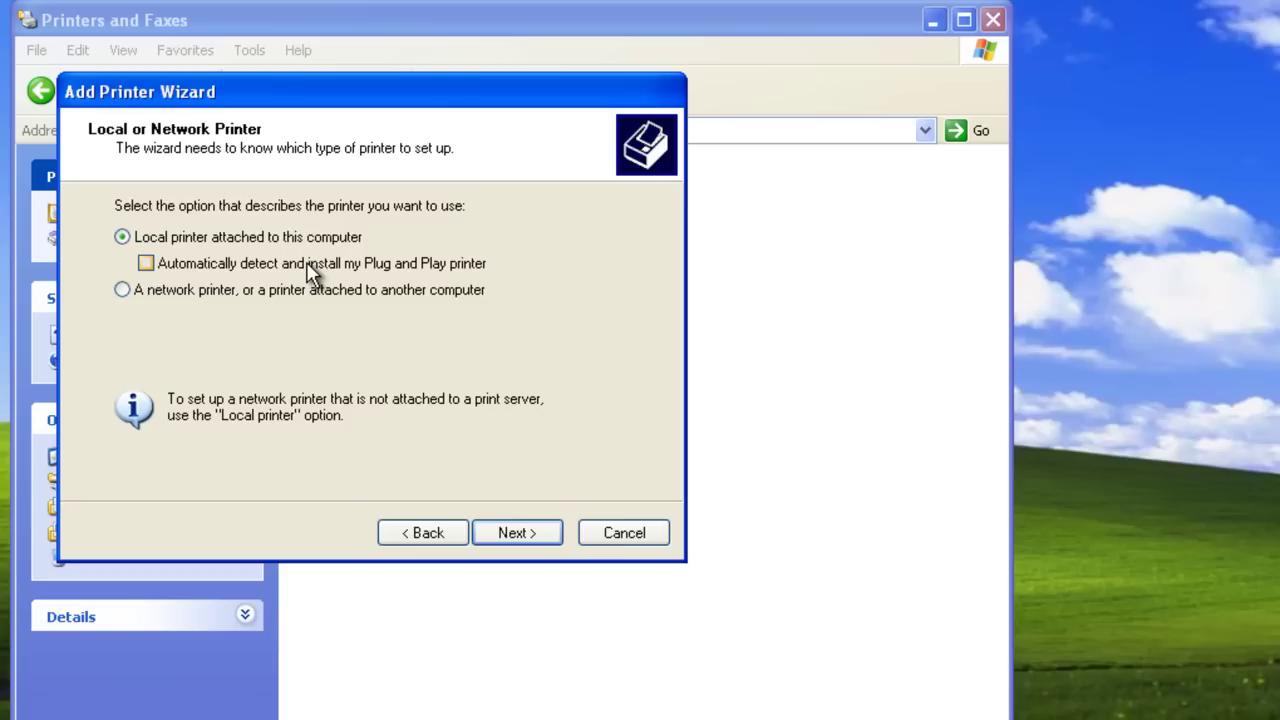
{"action": "left_click", "coordinate": [312, 270]}
{"action": "left_click", "coordinate": [492, 529]}
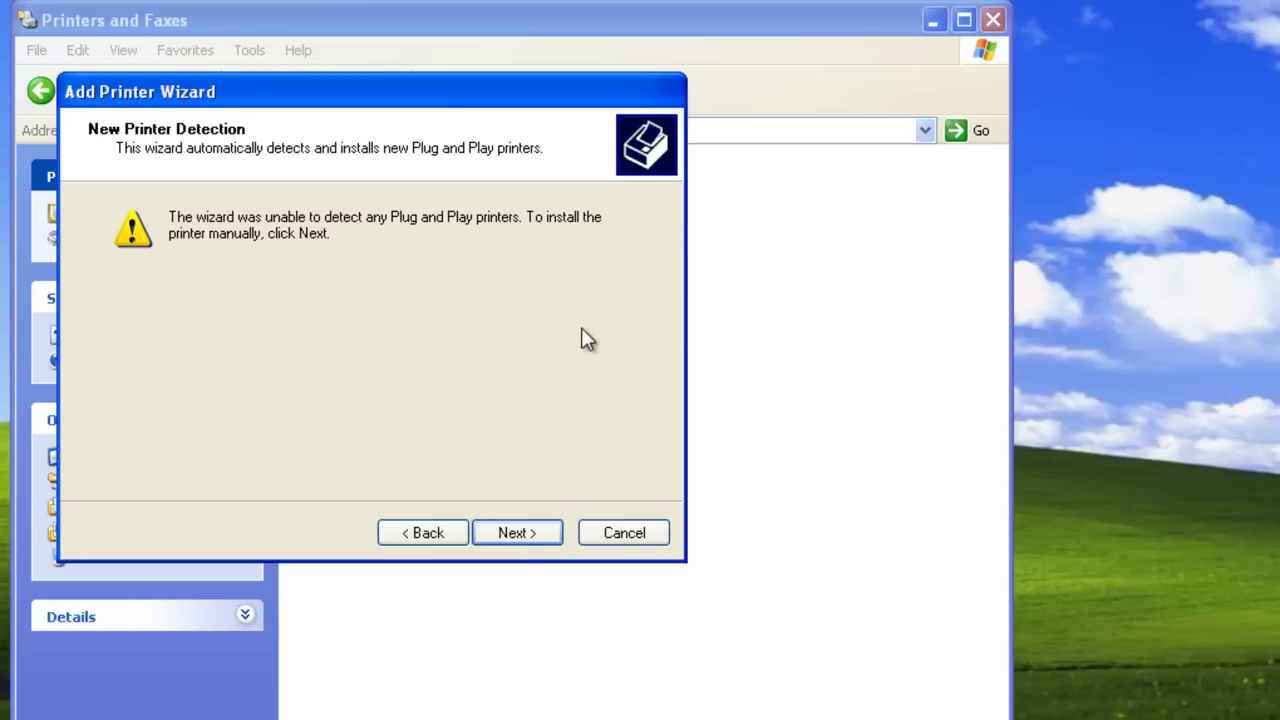
Install the printer manually on port LPT1 with the Alps MD-1000 (MS) driver
{"action": "left_click", "coordinate": [512, 534]}
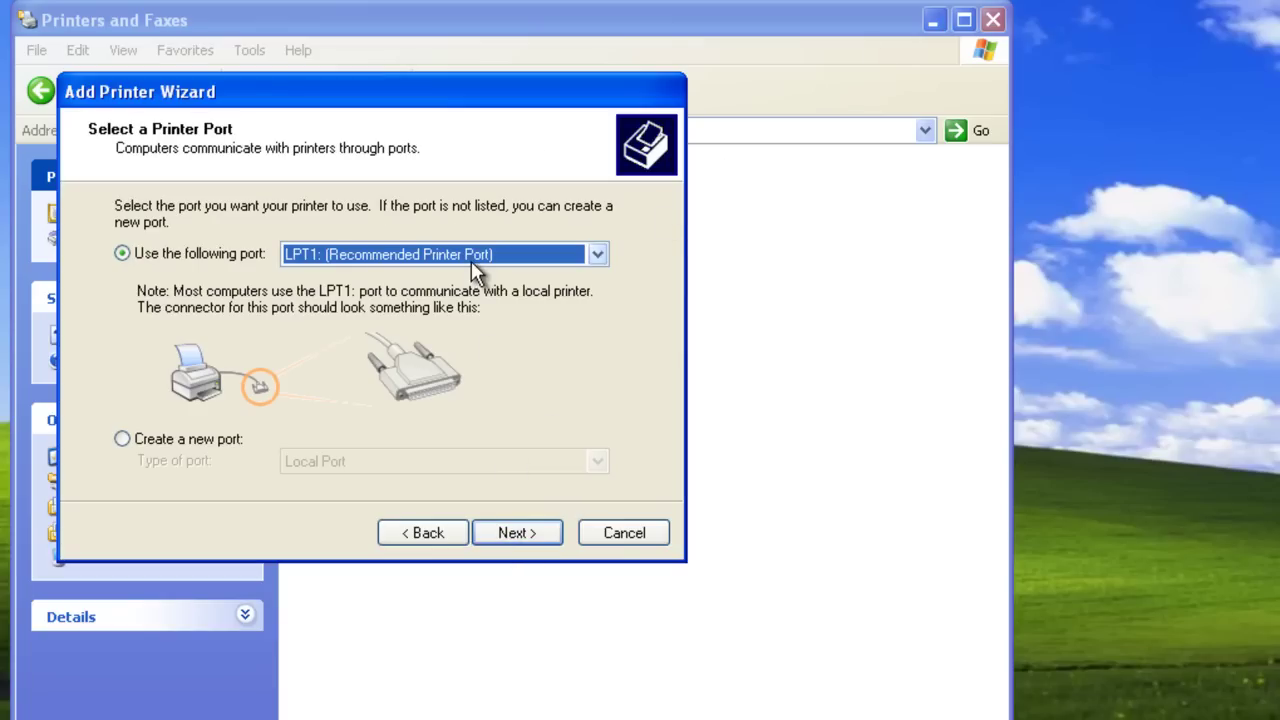
{"action": "left_click", "coordinate": [507, 537]}
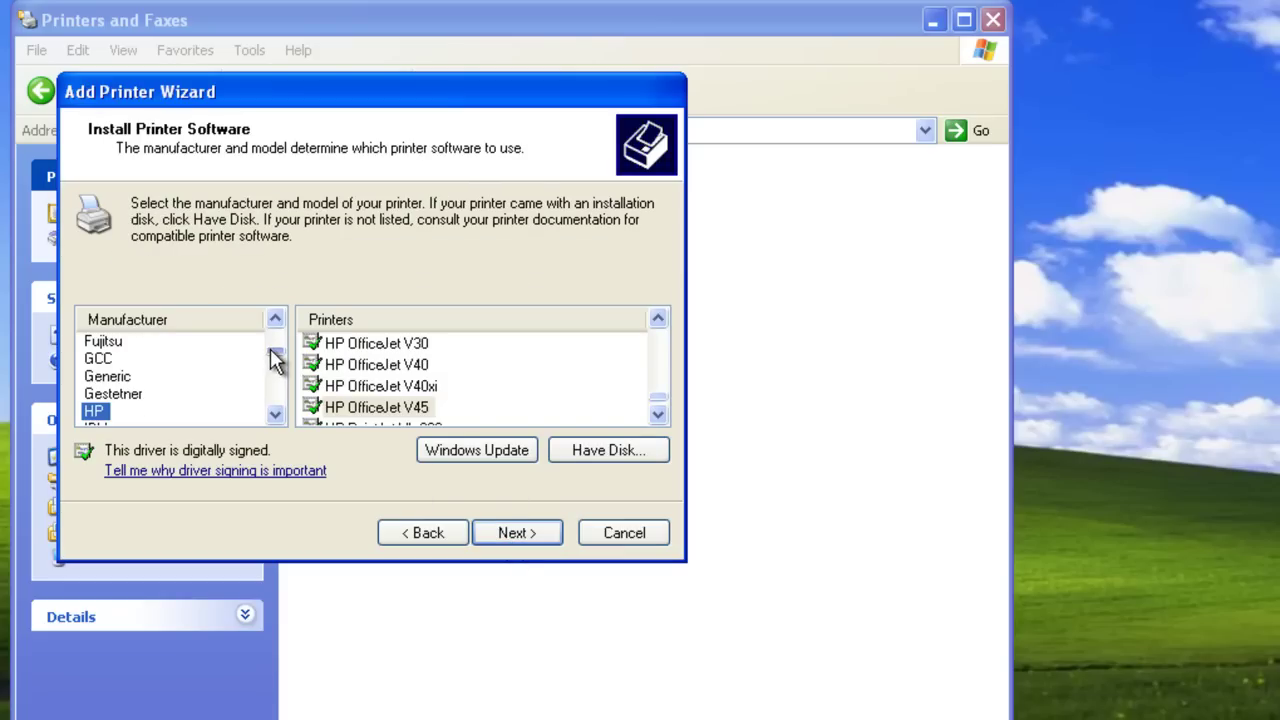
{"action": "left_click_drag", "start_coordinate": [277, 356], "coordinate": [251, 363]}
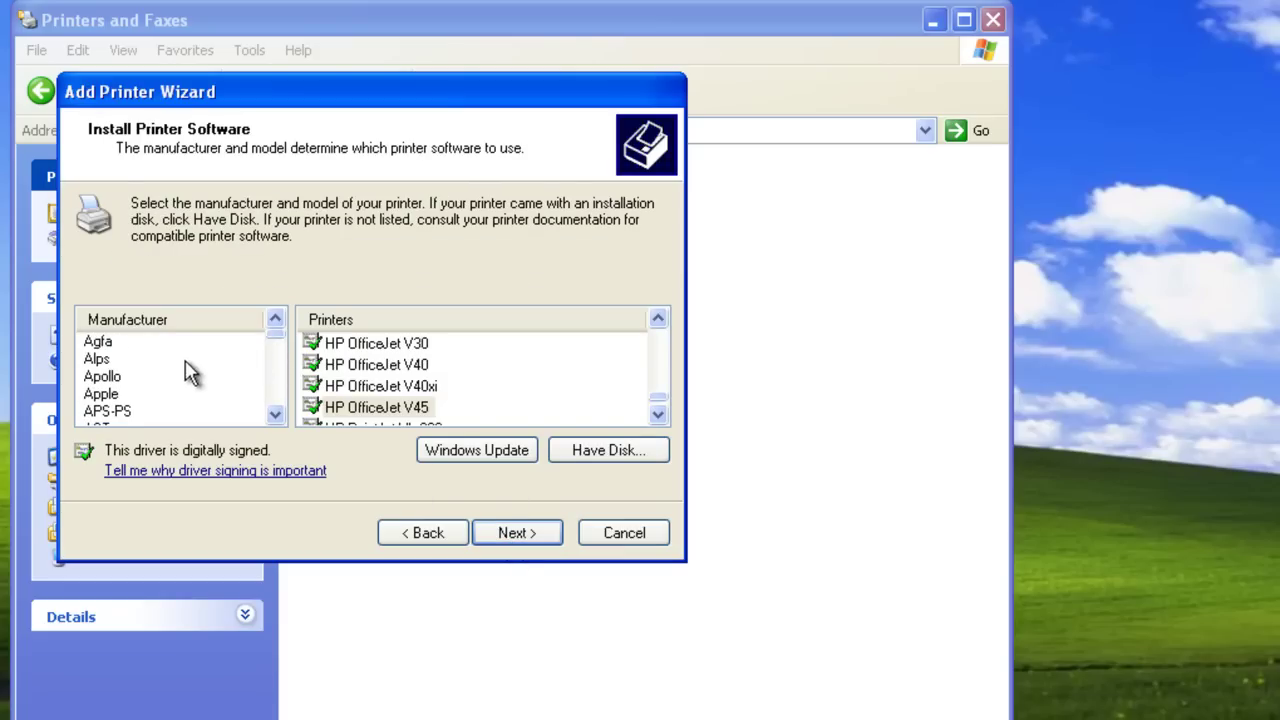
{"action": "left_click", "coordinate": [104, 360]}
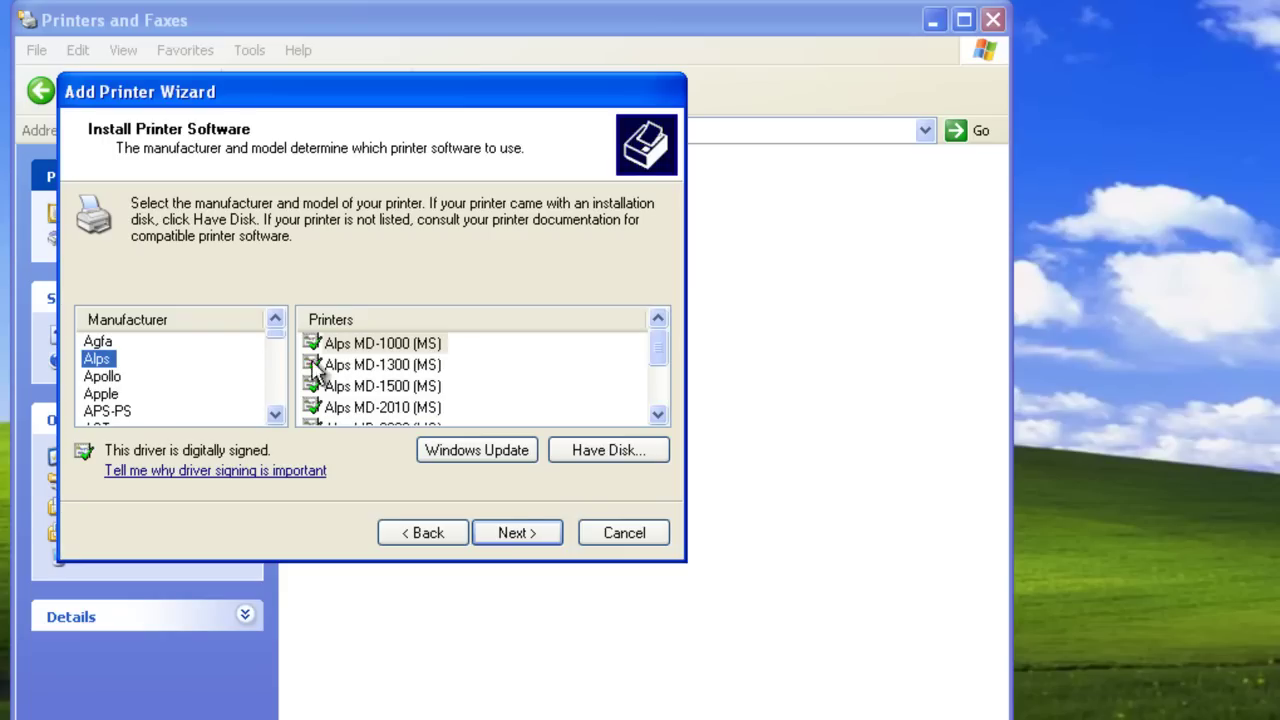
{"action": "left_click", "coordinate": [432, 344]}
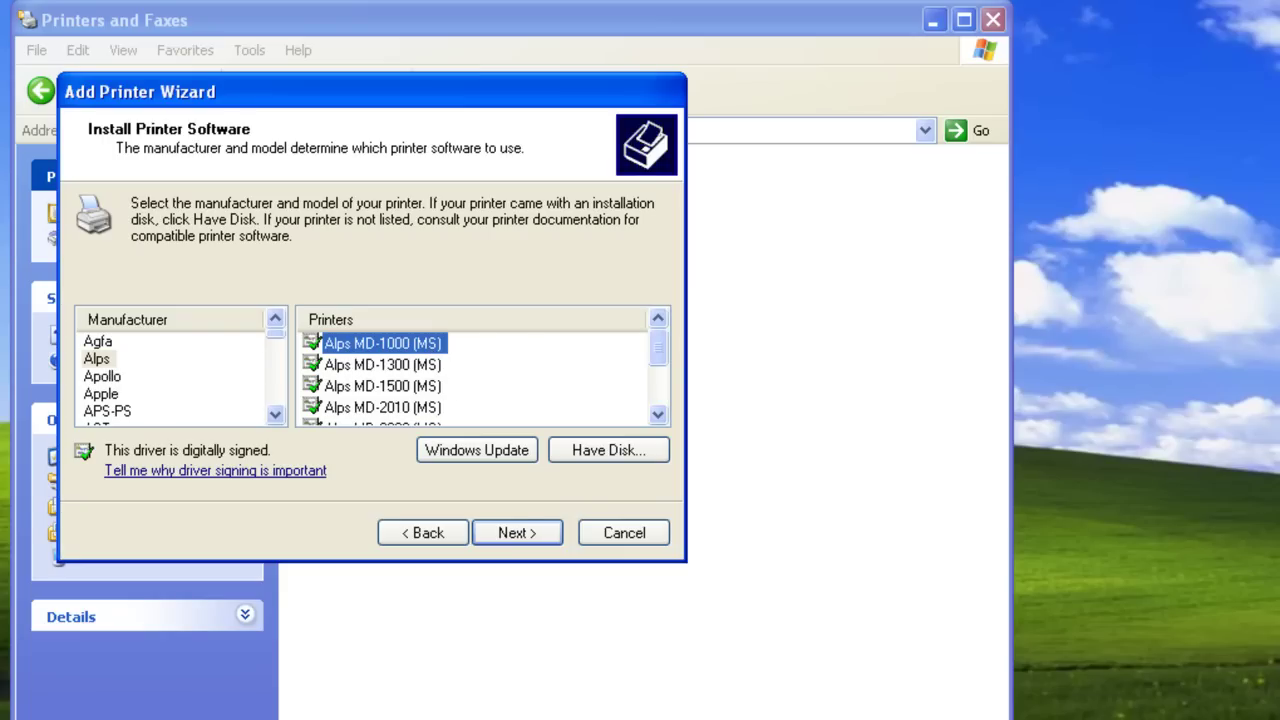
{"action": "left_click", "coordinate": [520, 533]}
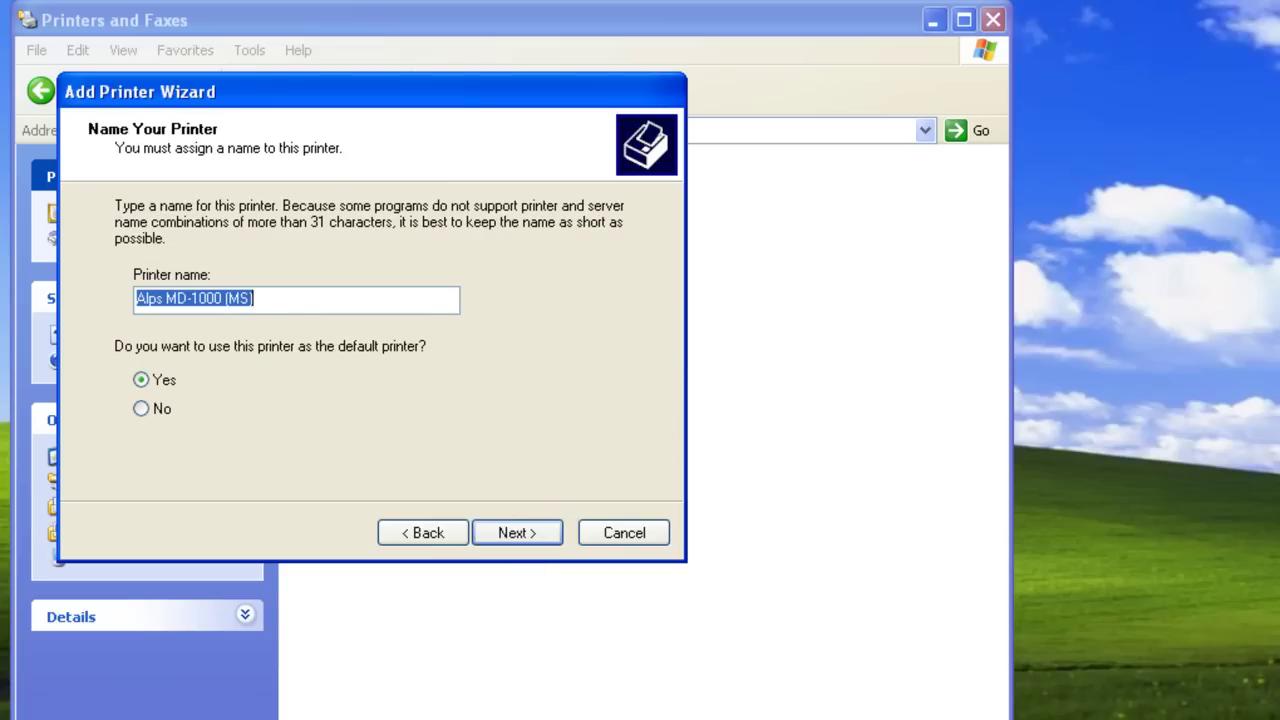
Keep the default name, leave the printer unshared, skip the test page, and finish
{"action": "left_click", "coordinate": [511, 531]}
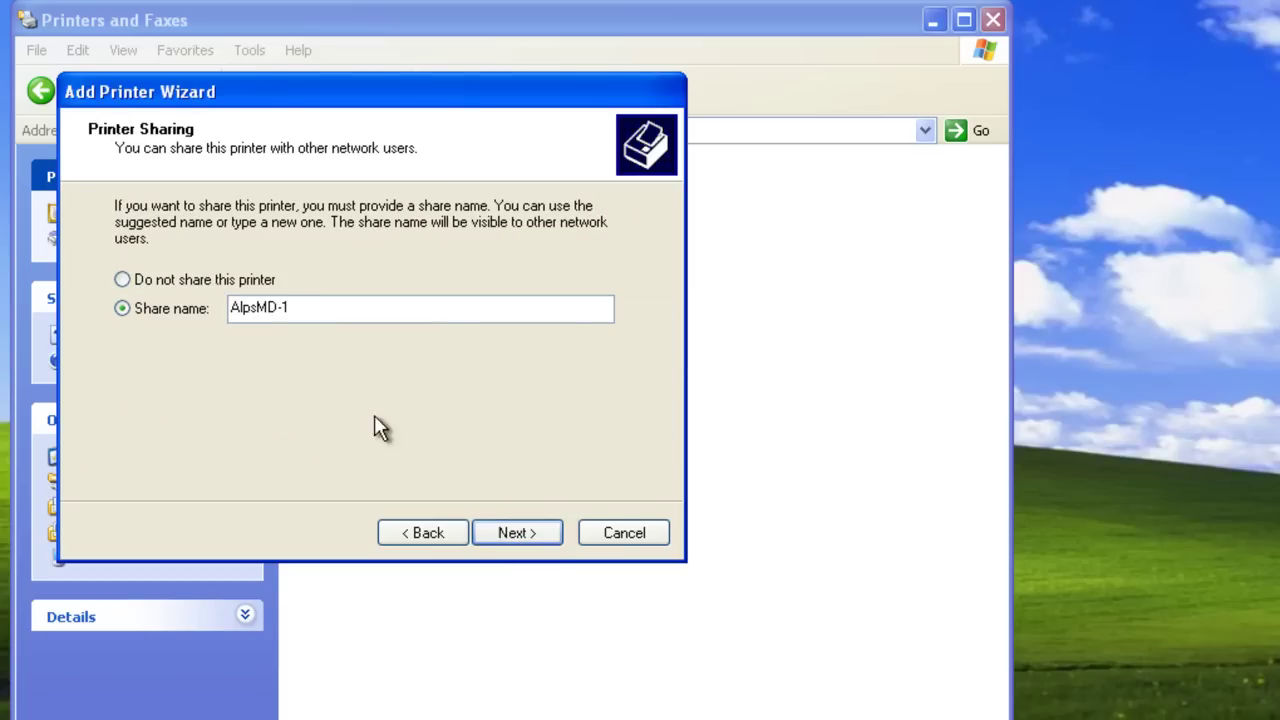
{"action": "left_click", "coordinate": [196, 284]}
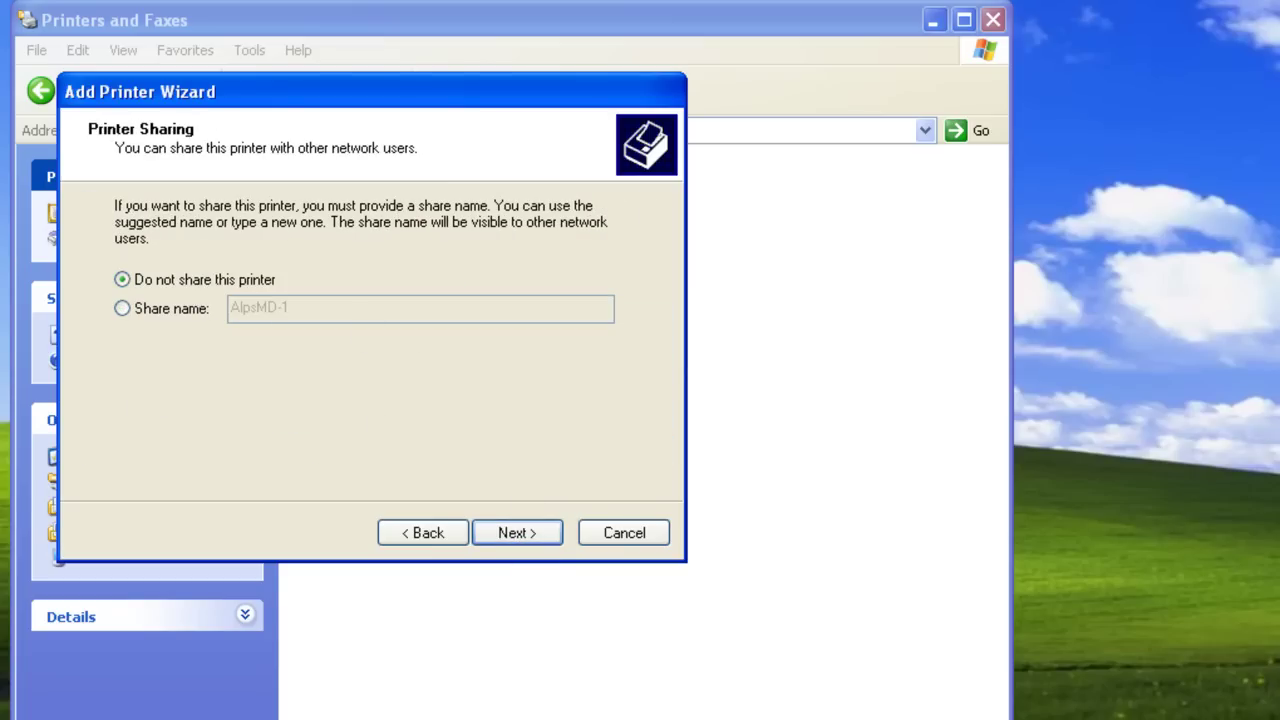
{"action": "left_click", "coordinate": [508, 532]}
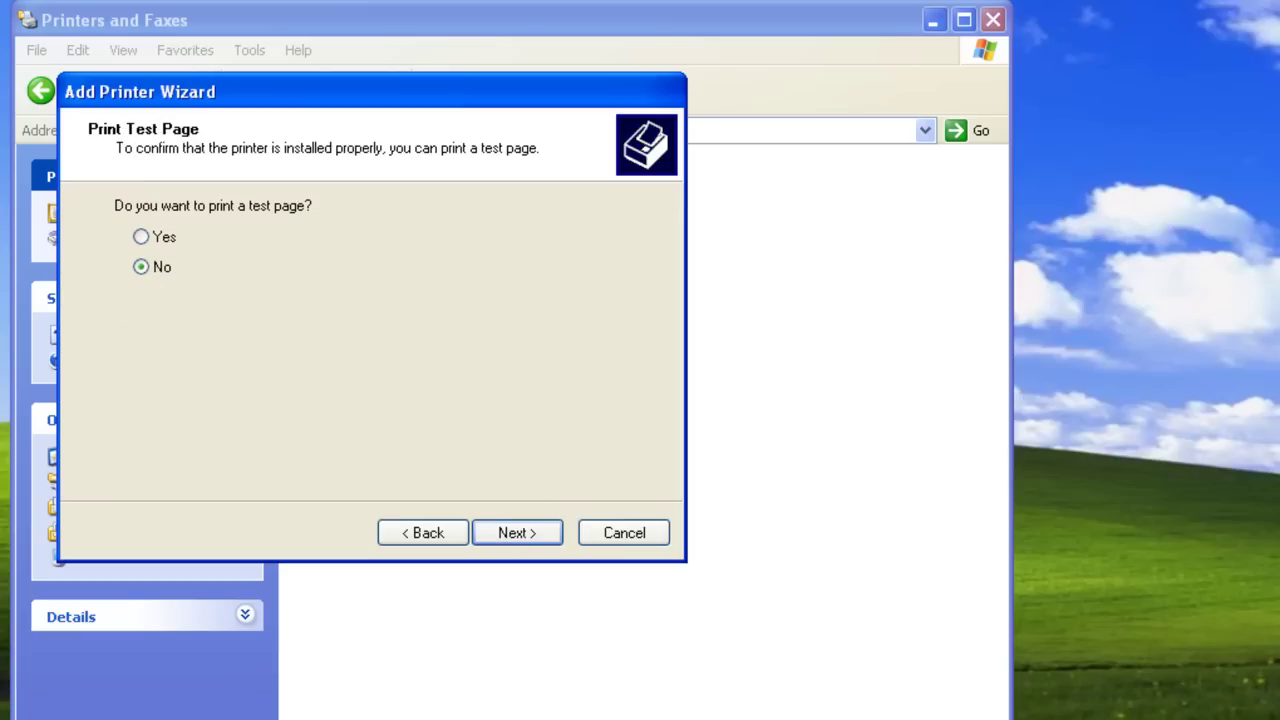
{"action": "left_click", "coordinate": [527, 532]}
{"action": "left_click", "coordinate": [518, 533]}
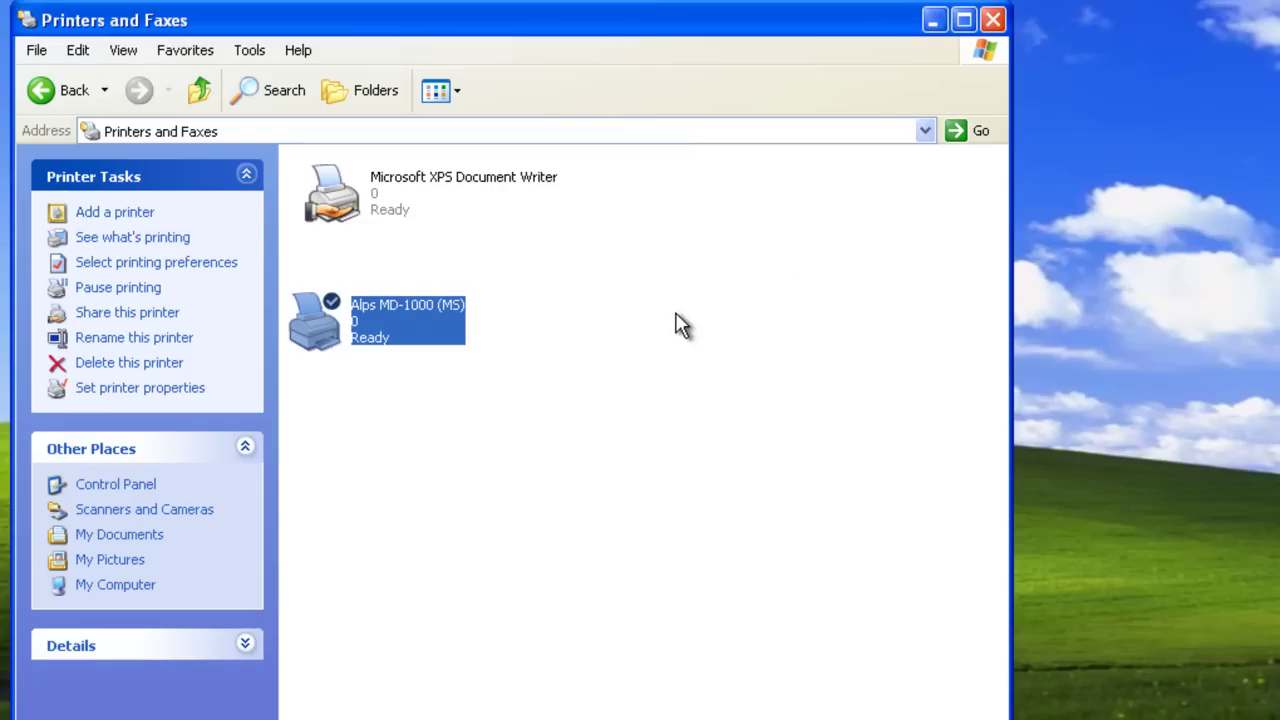
{"action": "left_click", "coordinate": [584, 332]}
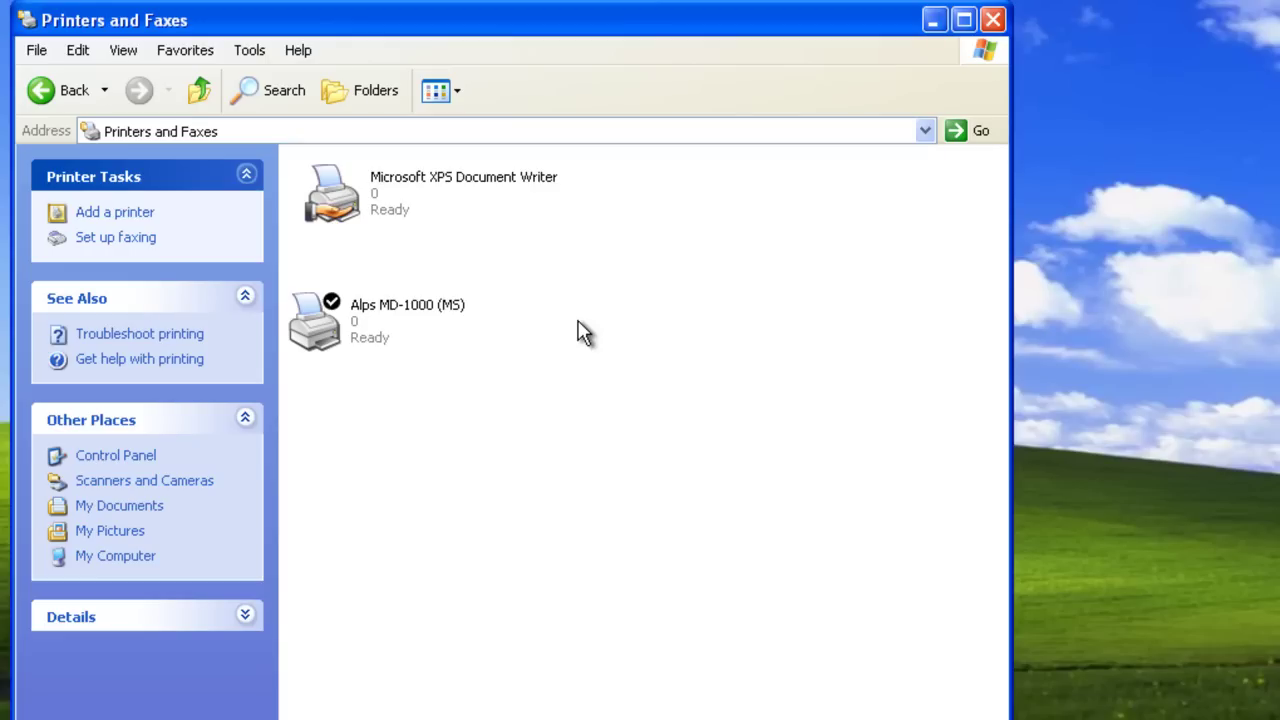
In Server Properties' Ports list, add a new port of type Standard TCP/IP Port
{"action": "left_click", "coordinate": [37, 52]}
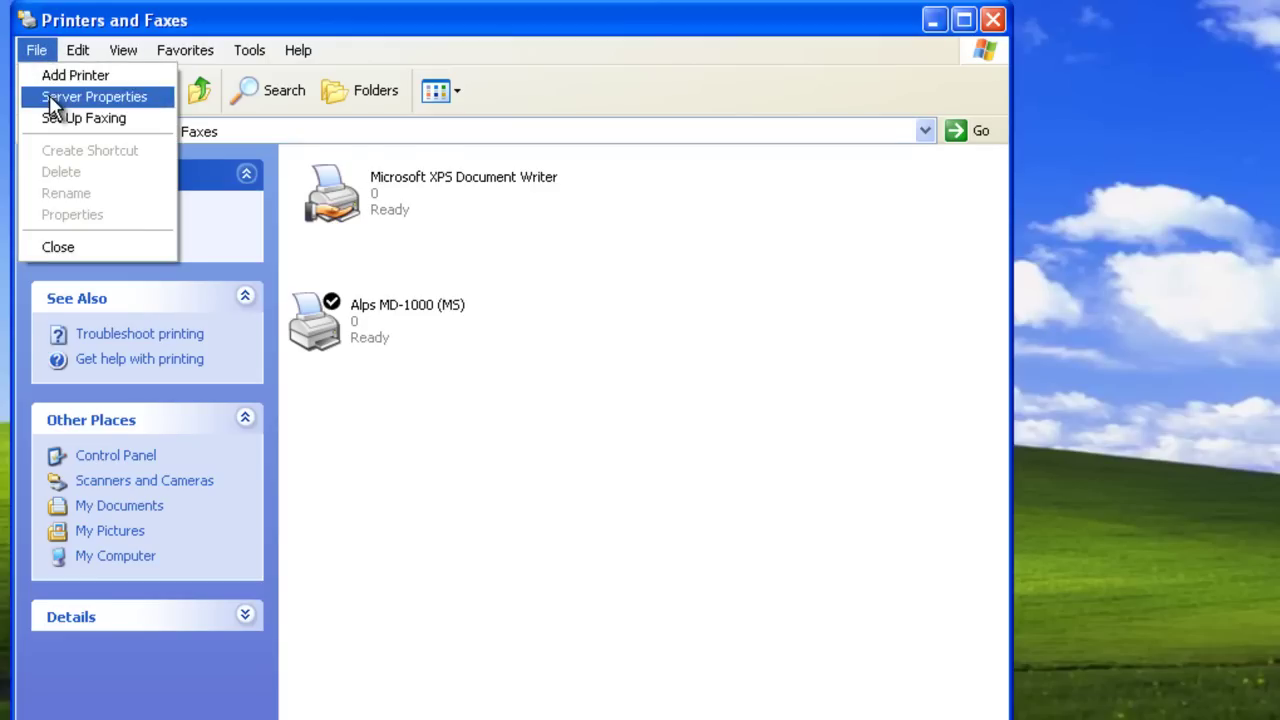
{"action": "left_click", "coordinate": [54, 102]}
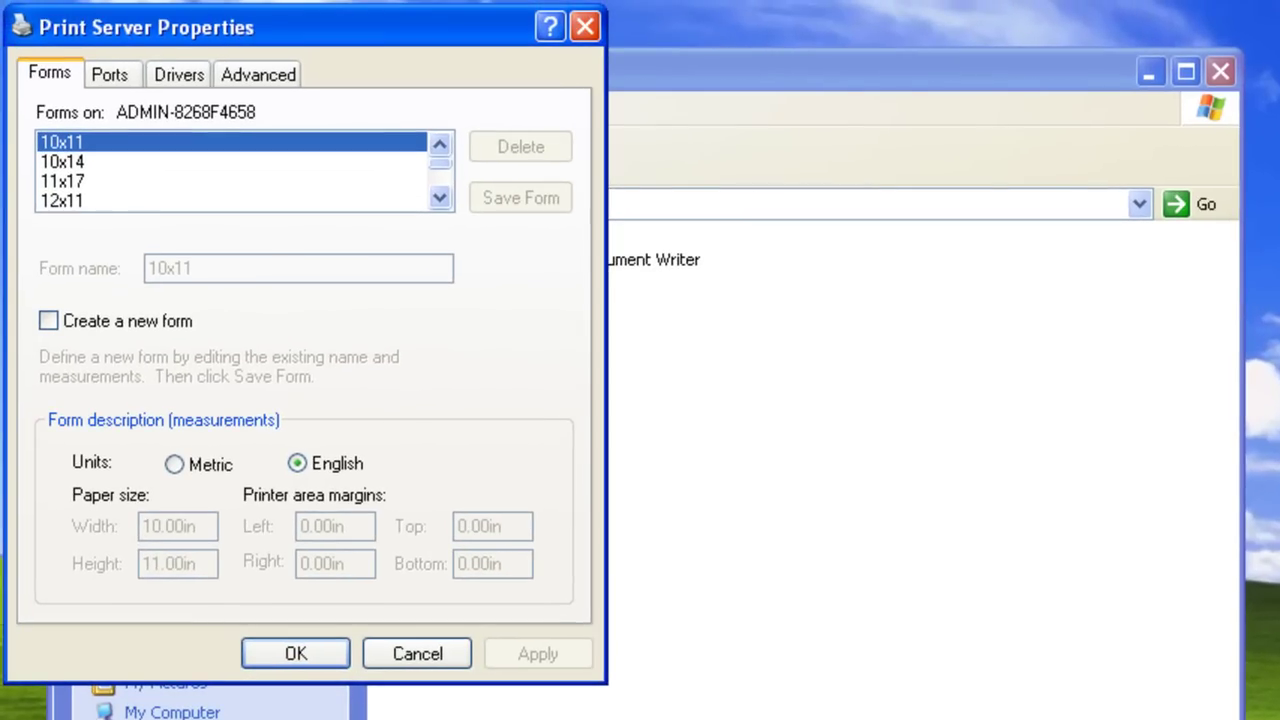
{"action": "left_click", "coordinate": [110, 72]}
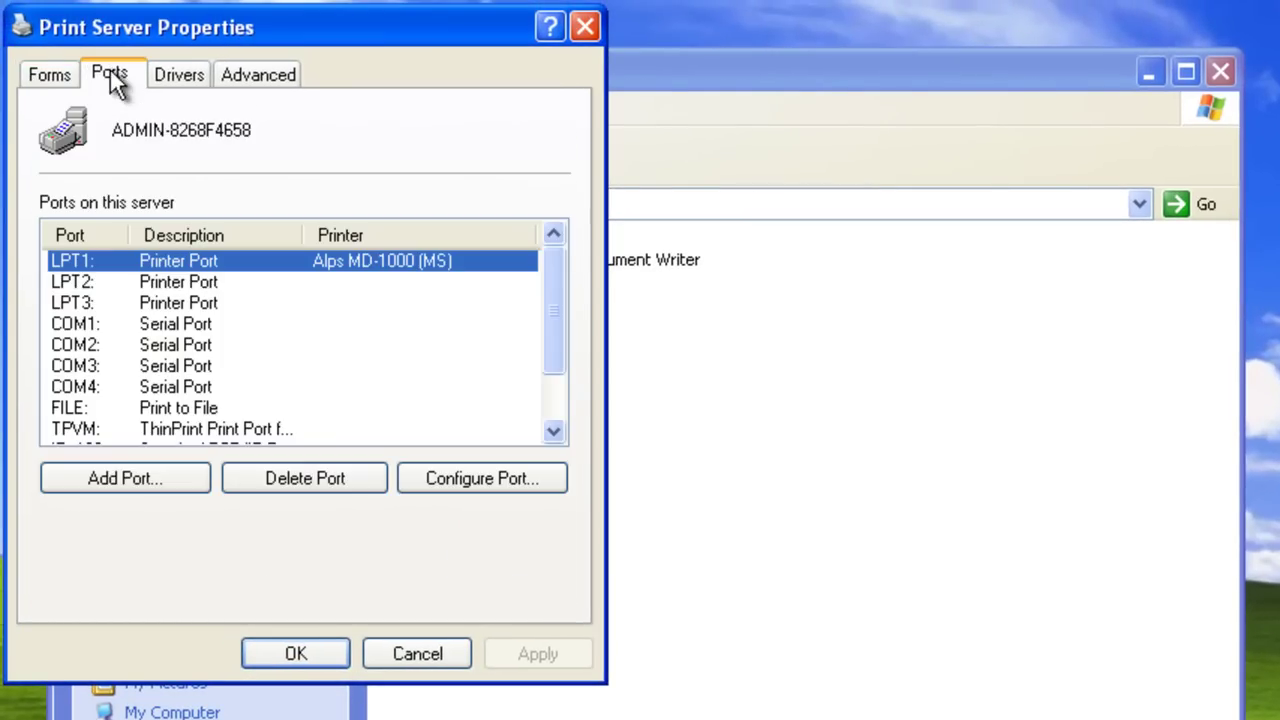
{"action": "left_click", "coordinate": [113, 479]}
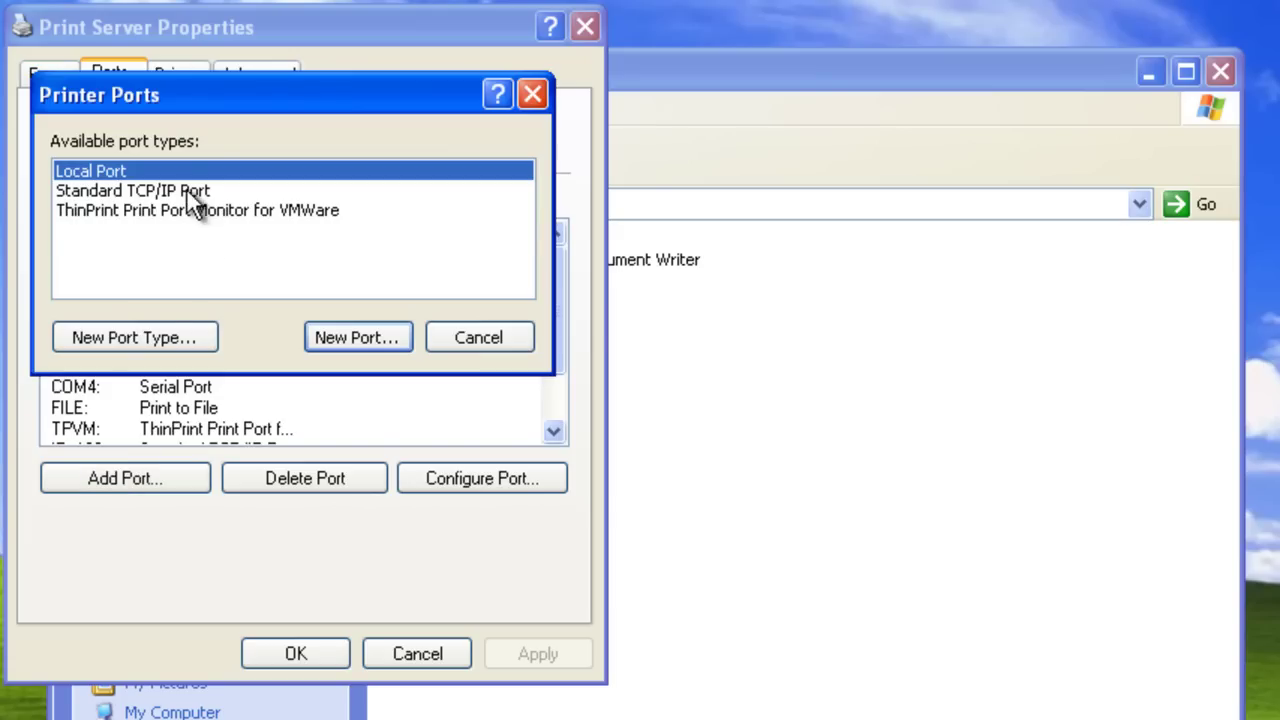
{"action": "left_click", "coordinate": [193, 190]}
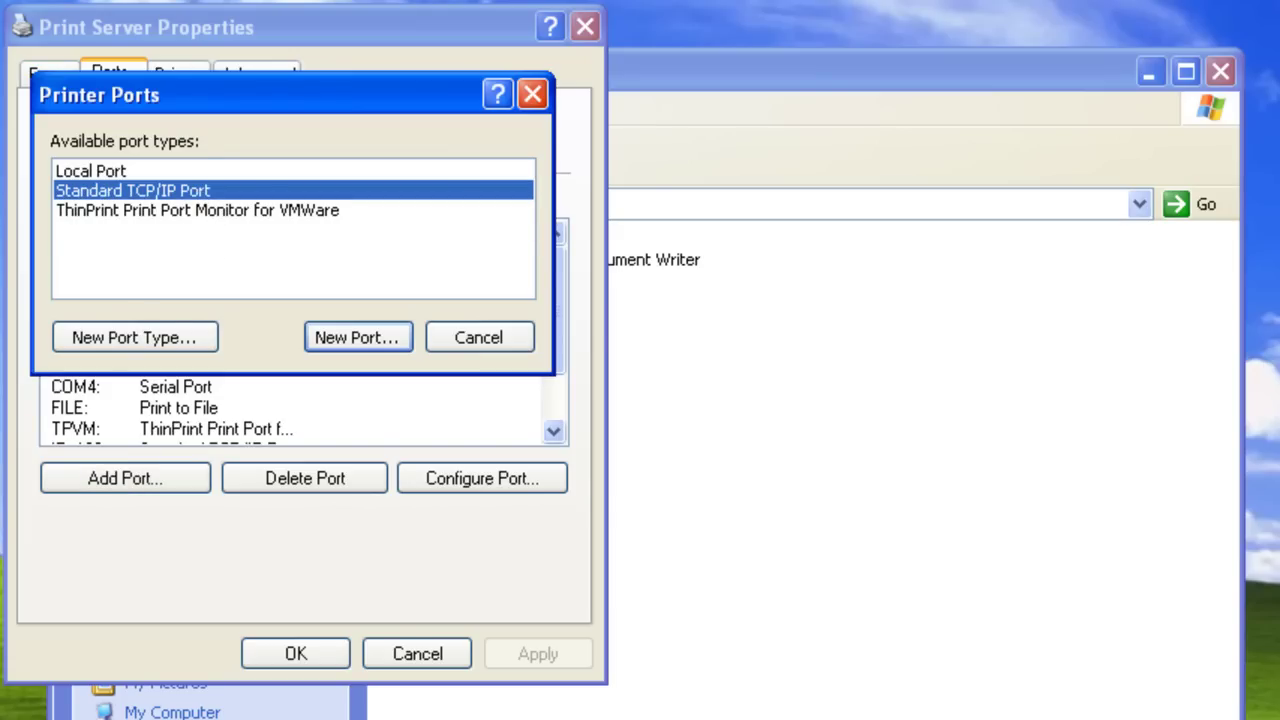
{"action": "left_click", "coordinate": [351, 336]}
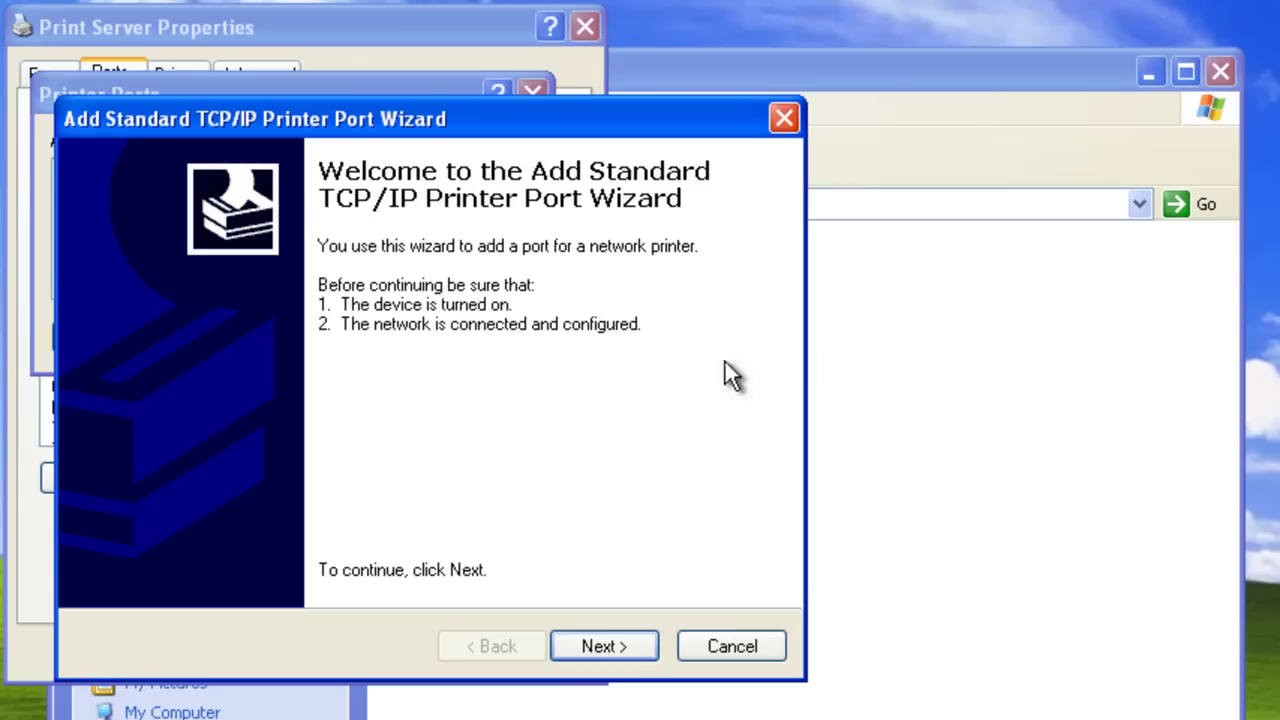
Enter 192.168.1.30 as the printer IP address in the TCP/IP port wizard
{"action": "left_click", "coordinate": [606, 643]}
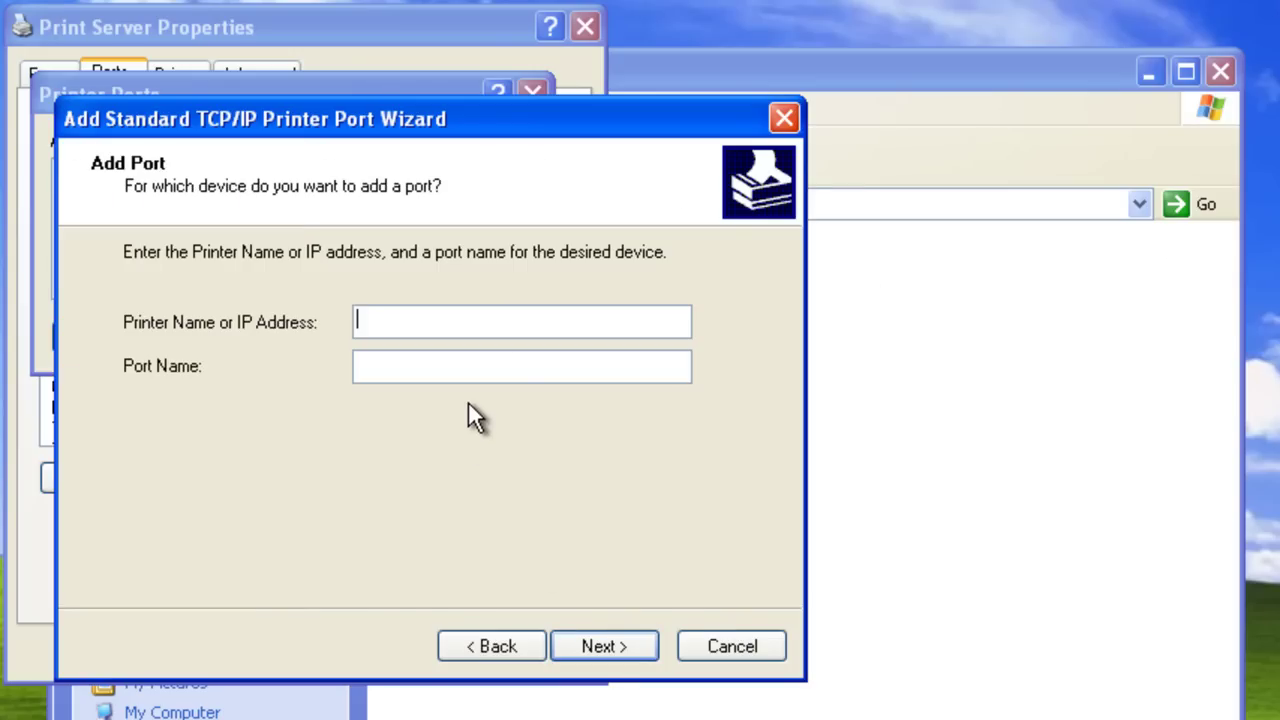
{"action": "type", "text": "192.168"}
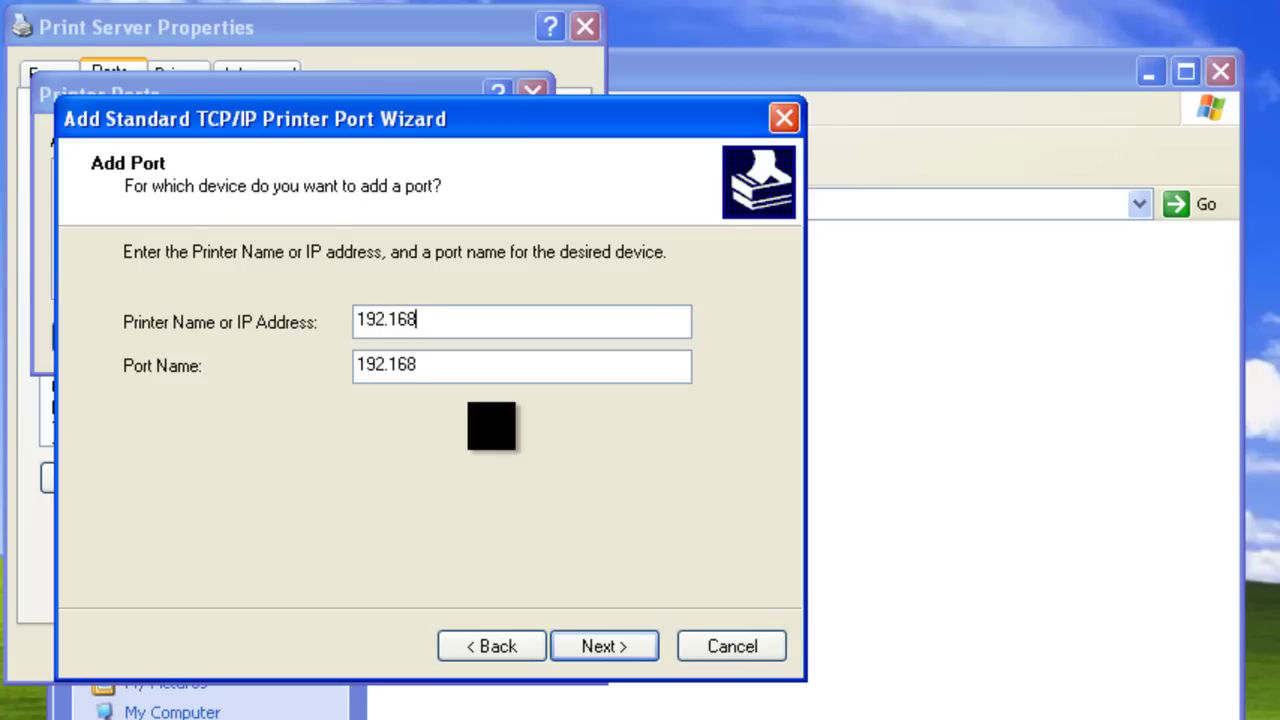
{"action": "type", "text": ".1.30"}
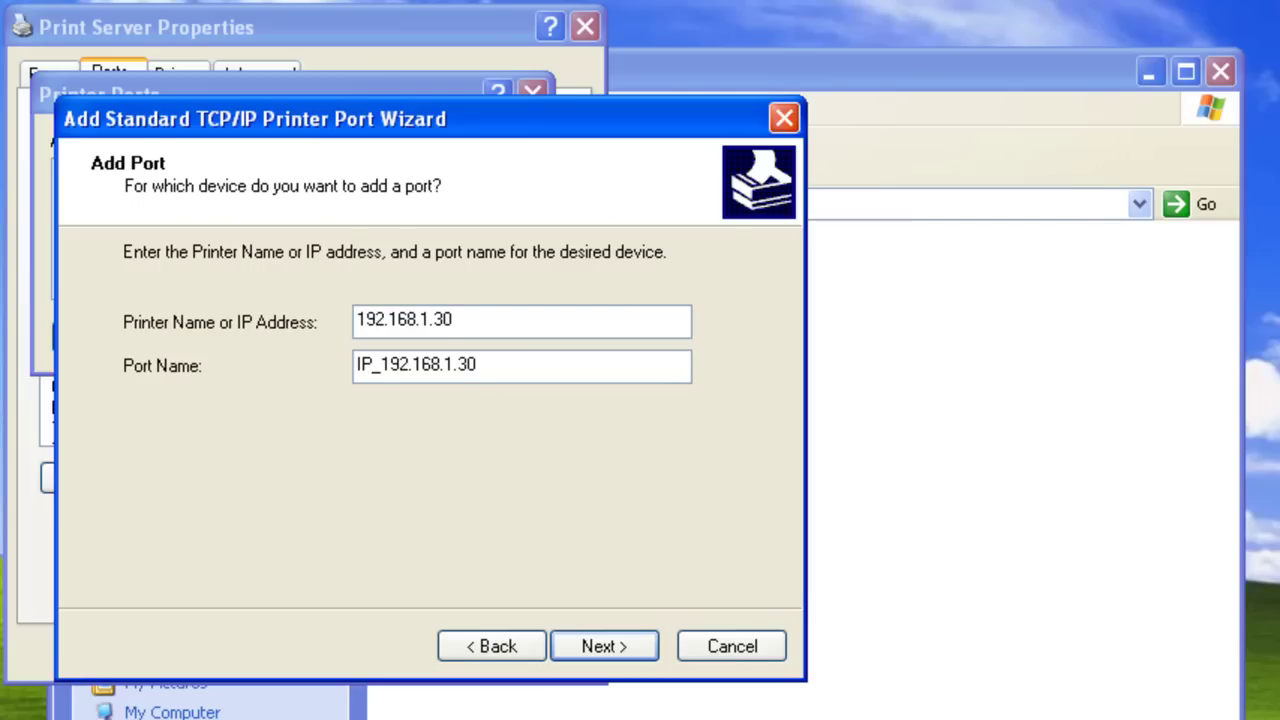
Set the device type to Kyocera Mita PrintServer and finish creating the 192.168.1.30 port
{"action": "left_click", "coordinate": [598, 645]}
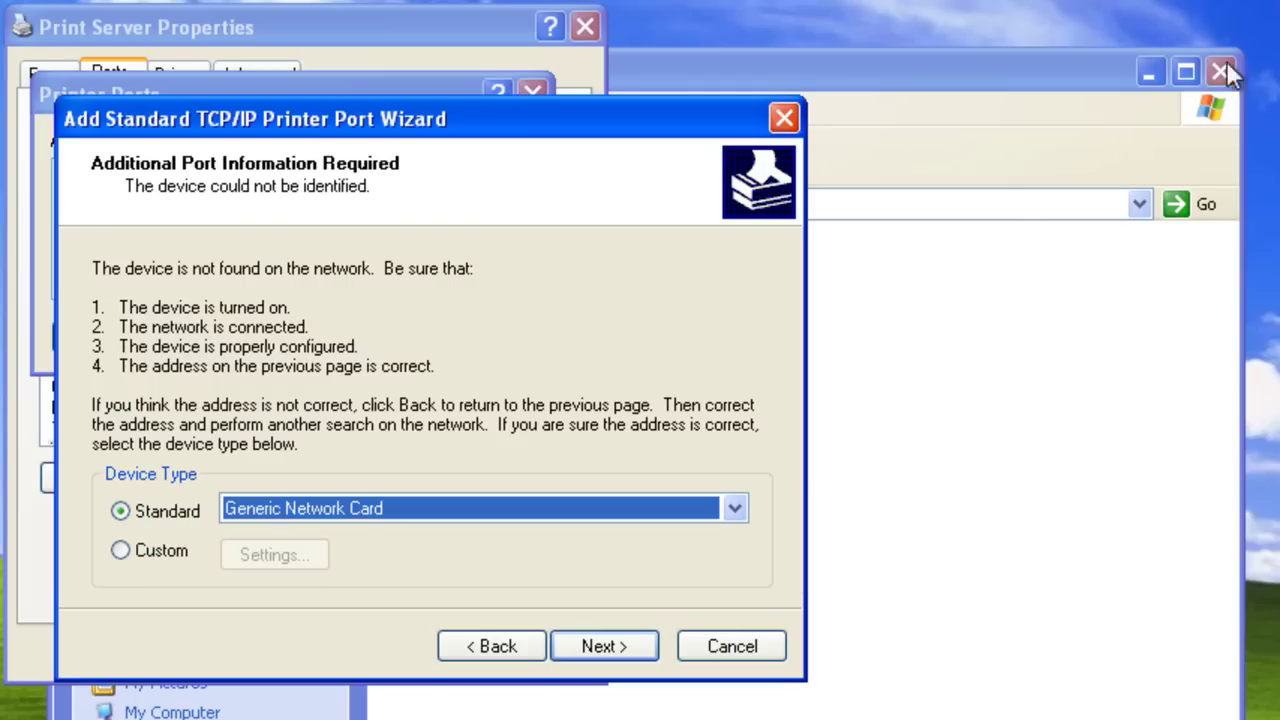
{"action": "left_click", "coordinate": [736, 512]}
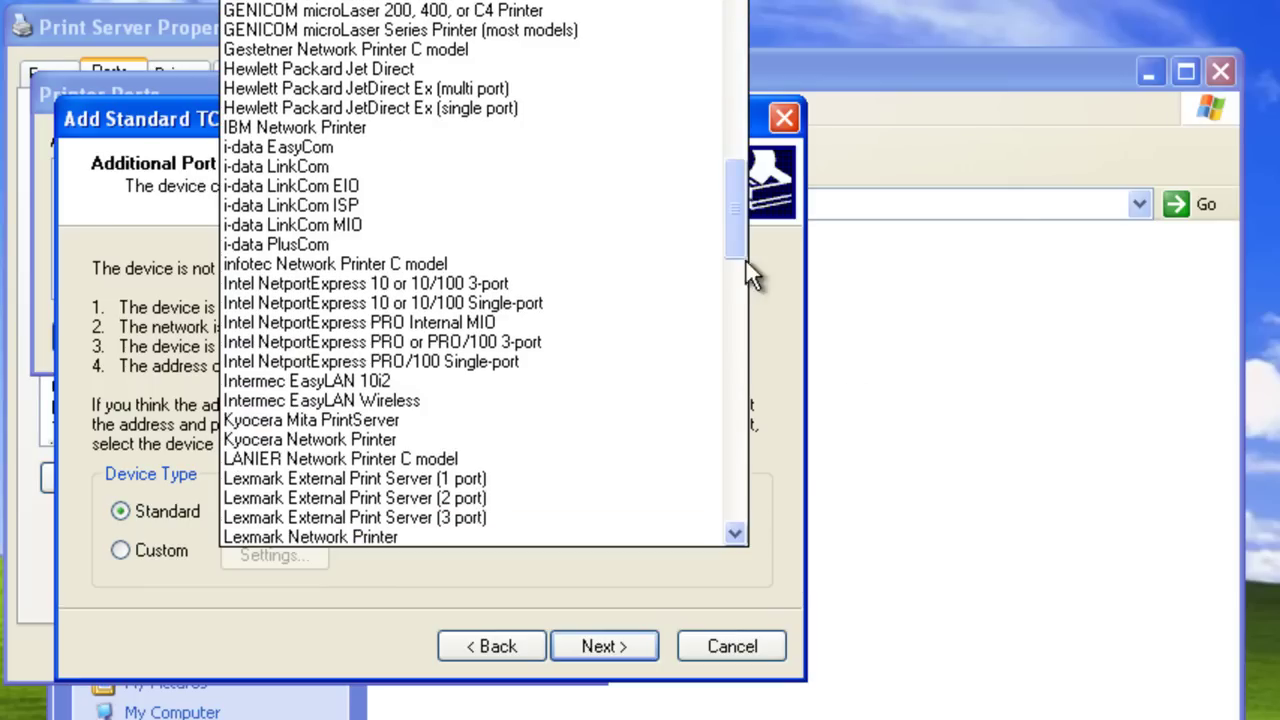
{"action": "left_click_drag", "start_coordinate": [730, 179], "coordinate": [744, 236]}
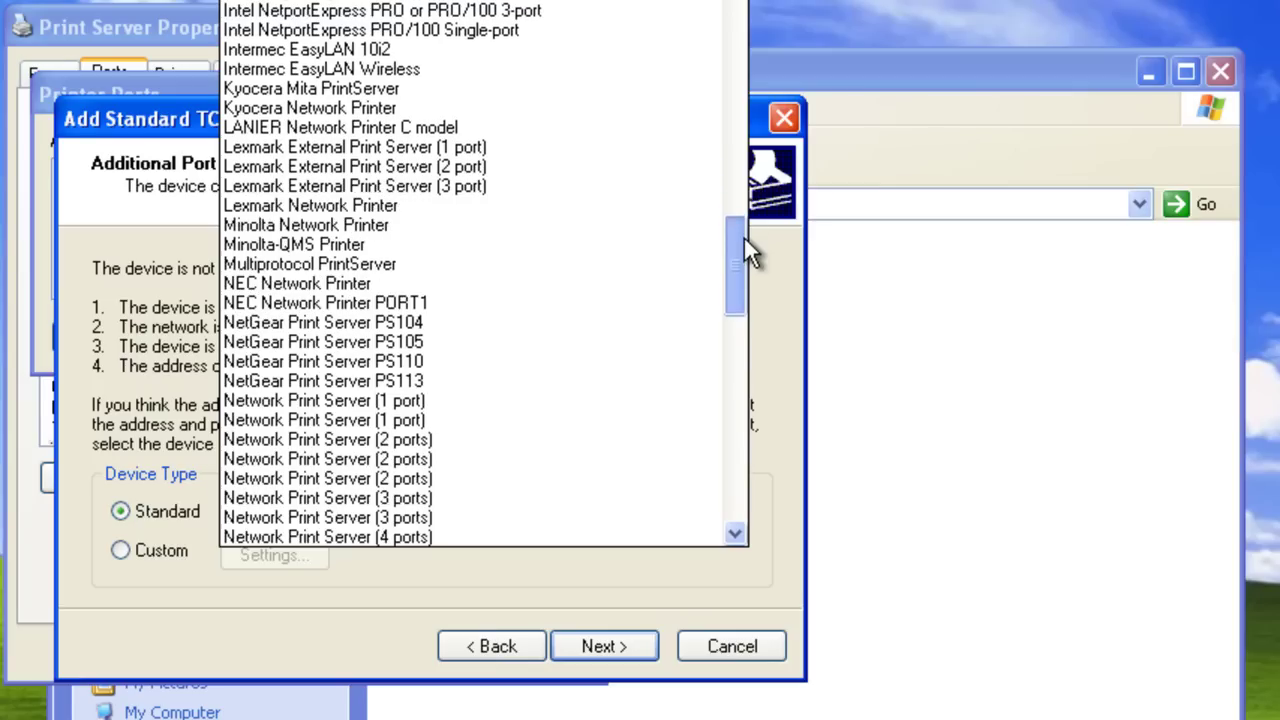
{"action": "left_click", "coordinate": [462, 89]}
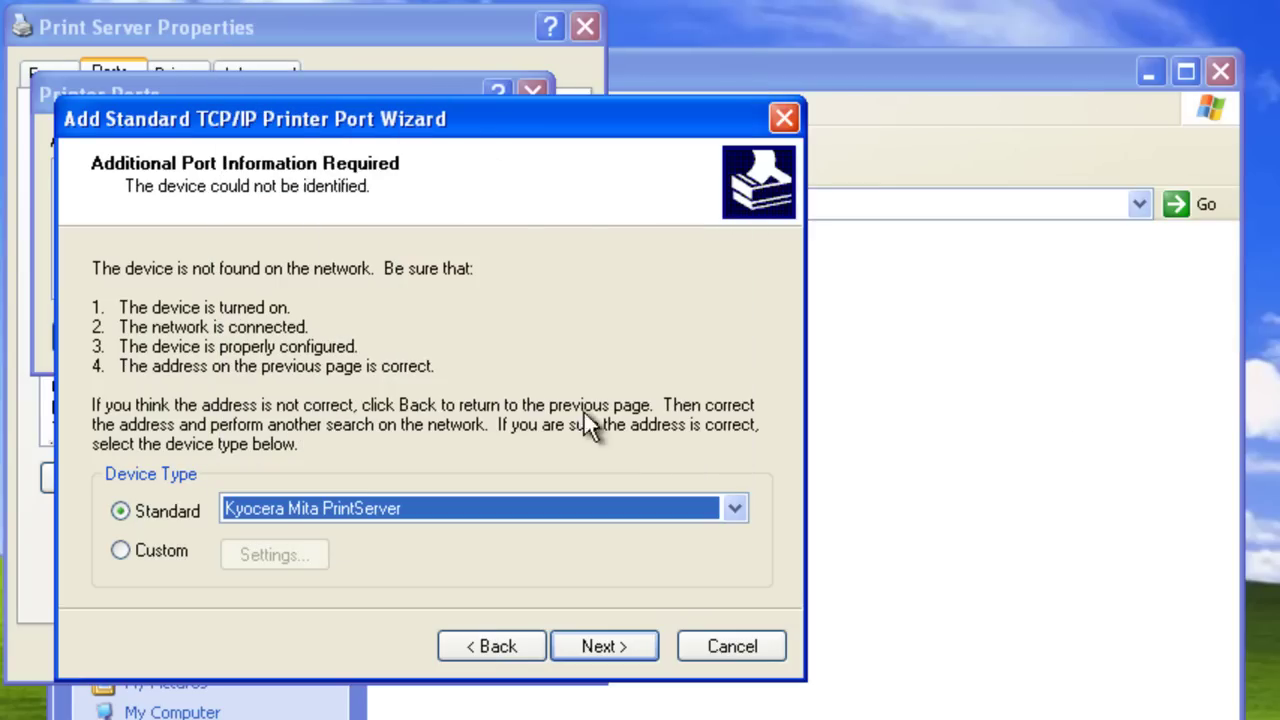
{"action": "left_click", "coordinate": [605, 645]}
{"action": "left_click", "coordinate": [606, 645]}
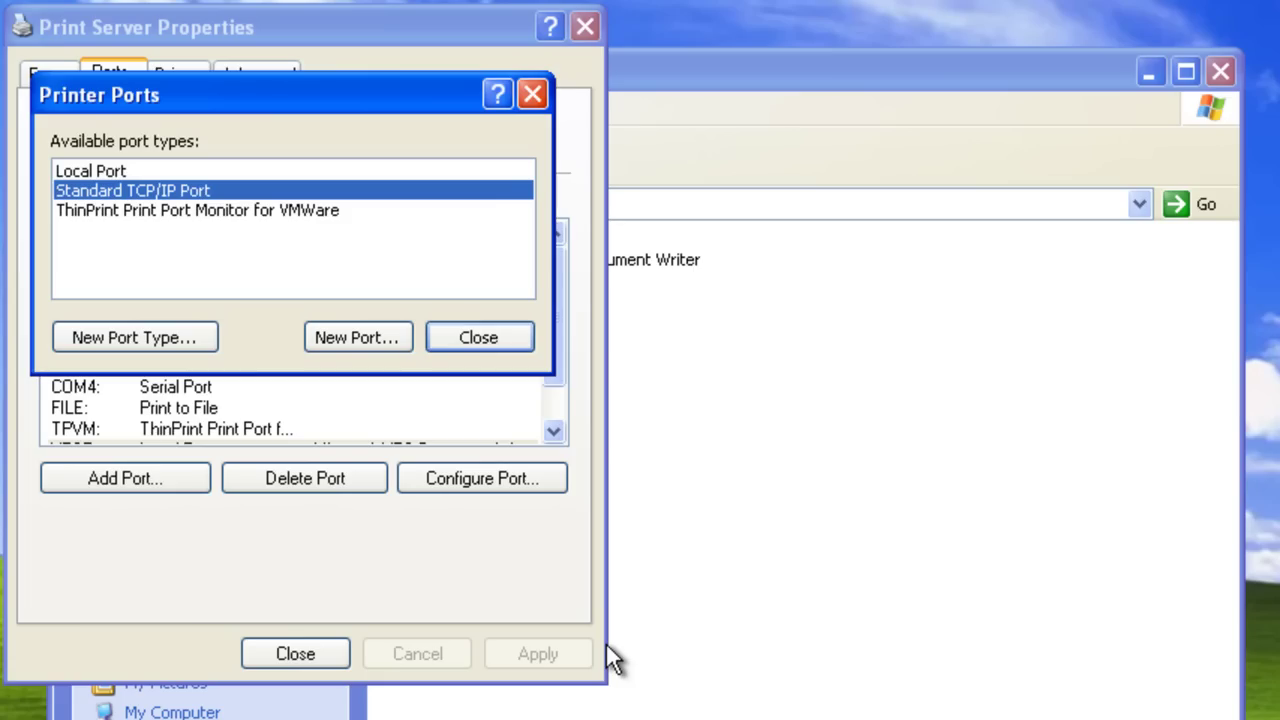
Confirm IP_192.168.1.30 is listed among the ports, then close Print Server Properties
{"action": "left_click", "coordinate": [505, 330]}
{"action": "left_click_drag", "start_coordinate": [553, 320], "coordinate": [562, 372]}
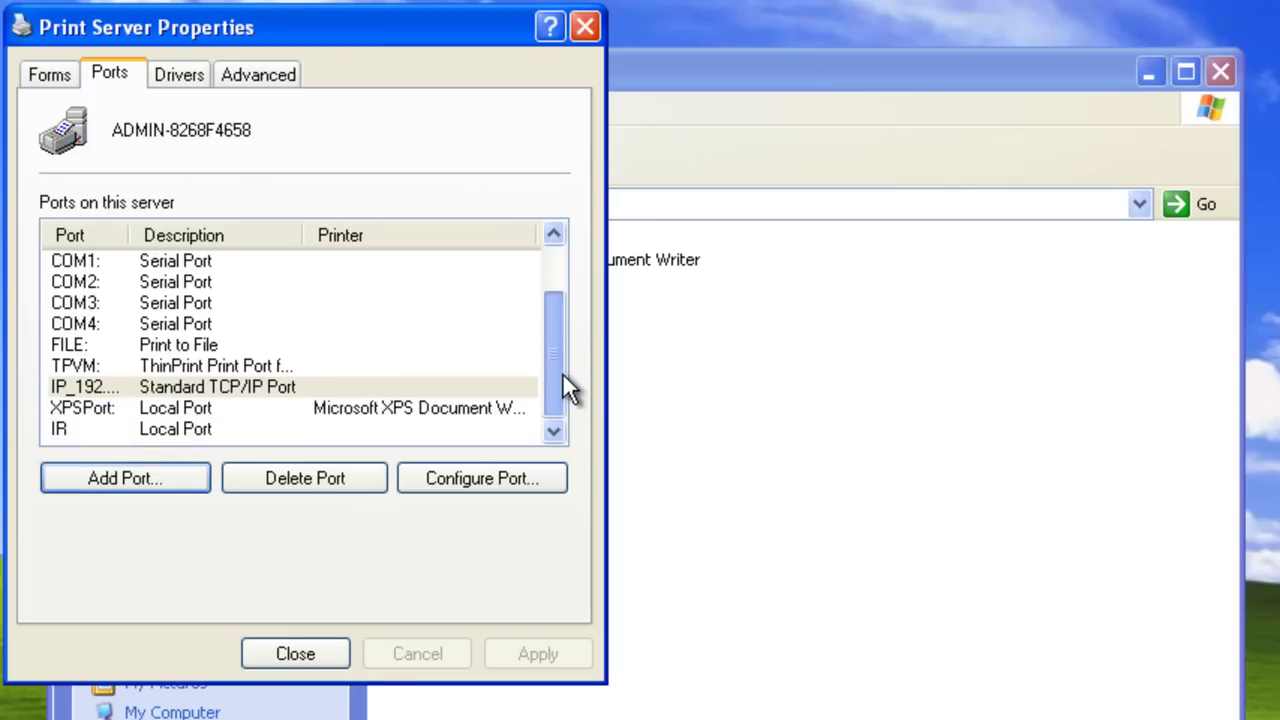
{"action": "left_click", "coordinate": [240, 386]}
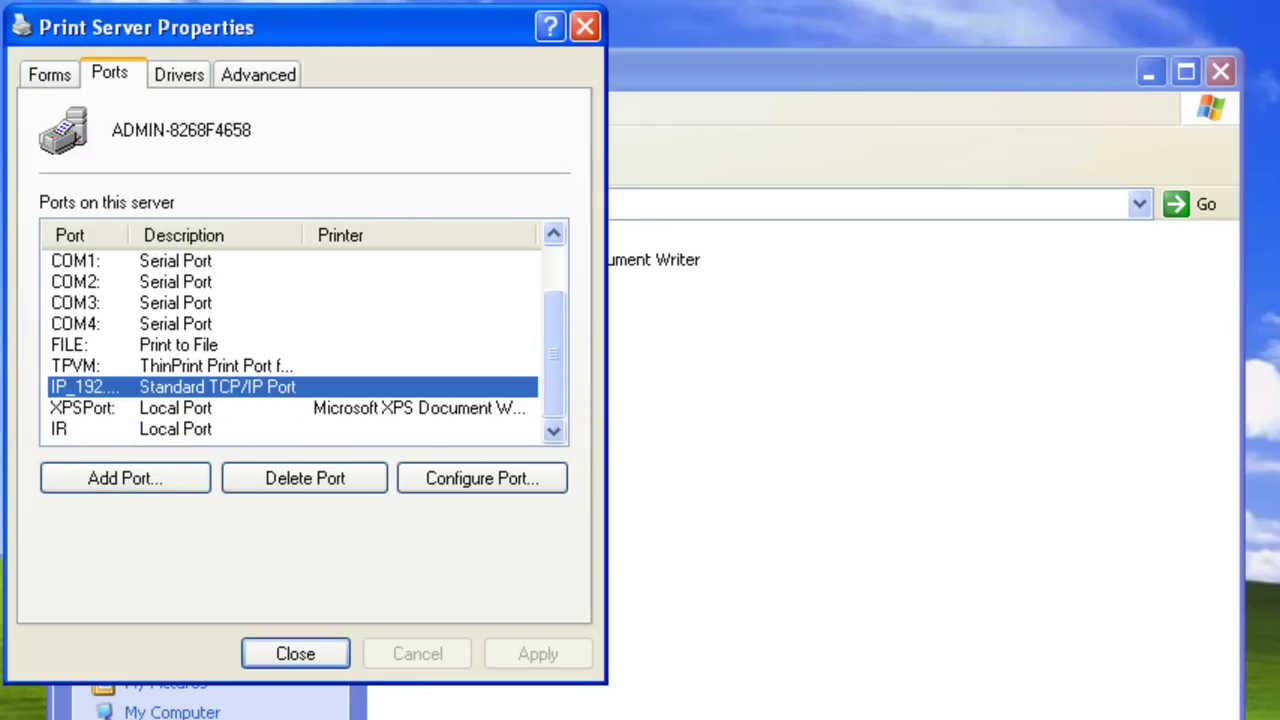
{"action": "left_click", "coordinate": [303, 652]}
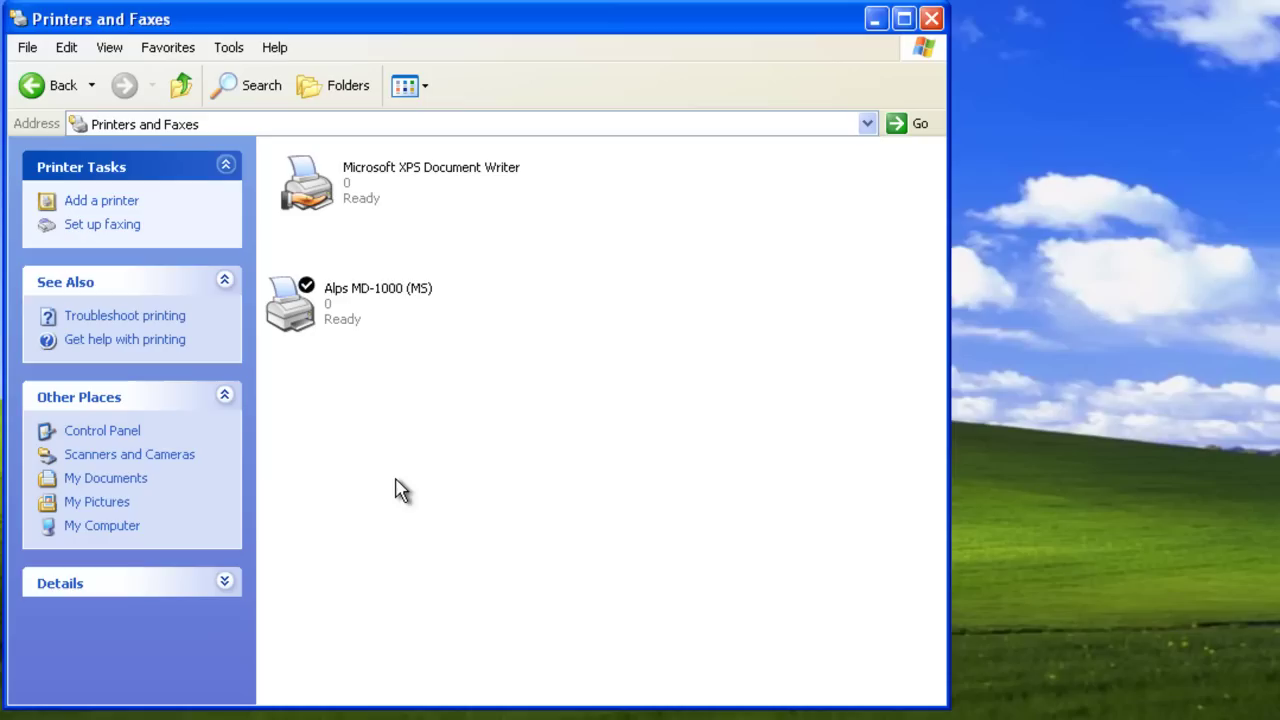
Add a local printer with Plug and Play detection off, using port IP_192.168.1.30
{"action": "left_click", "coordinate": [126, 204]}
{"action": "left_click", "coordinate": [415, 403]}
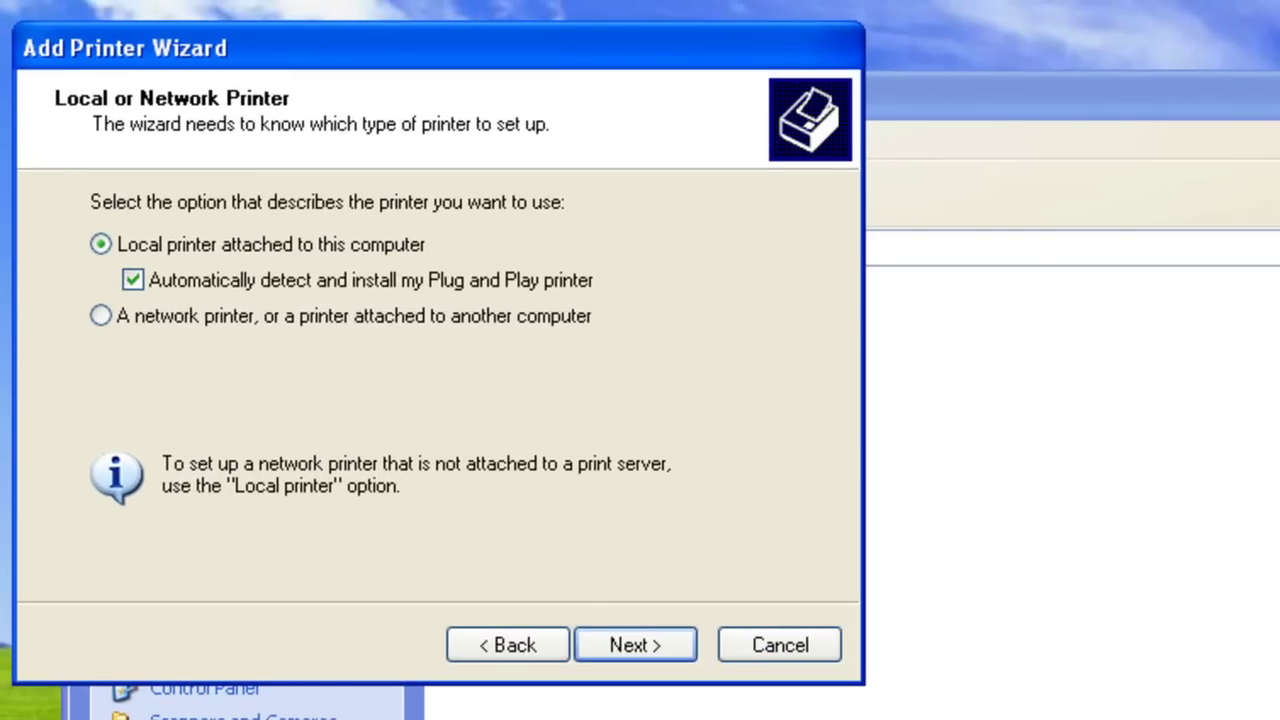
{"action": "left_click", "coordinate": [484, 280]}
{"action": "left_click", "coordinate": [624, 645]}
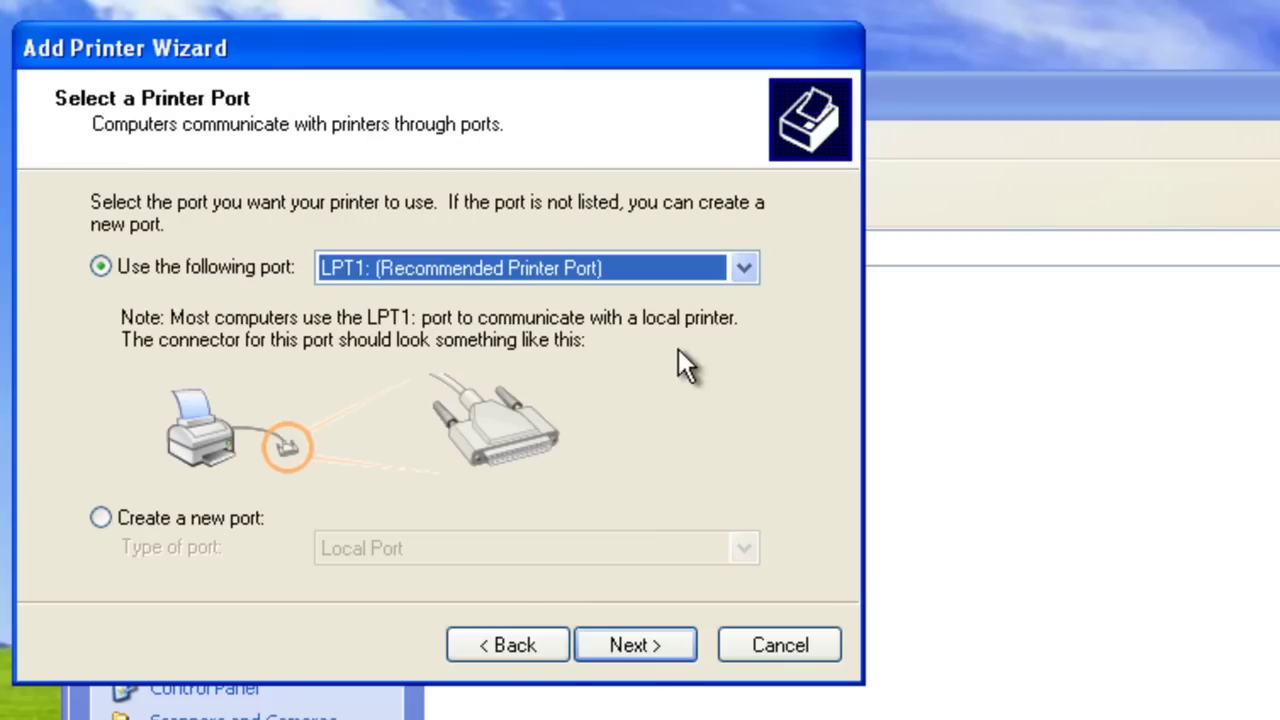
{"action": "left_click", "coordinate": [745, 268]}
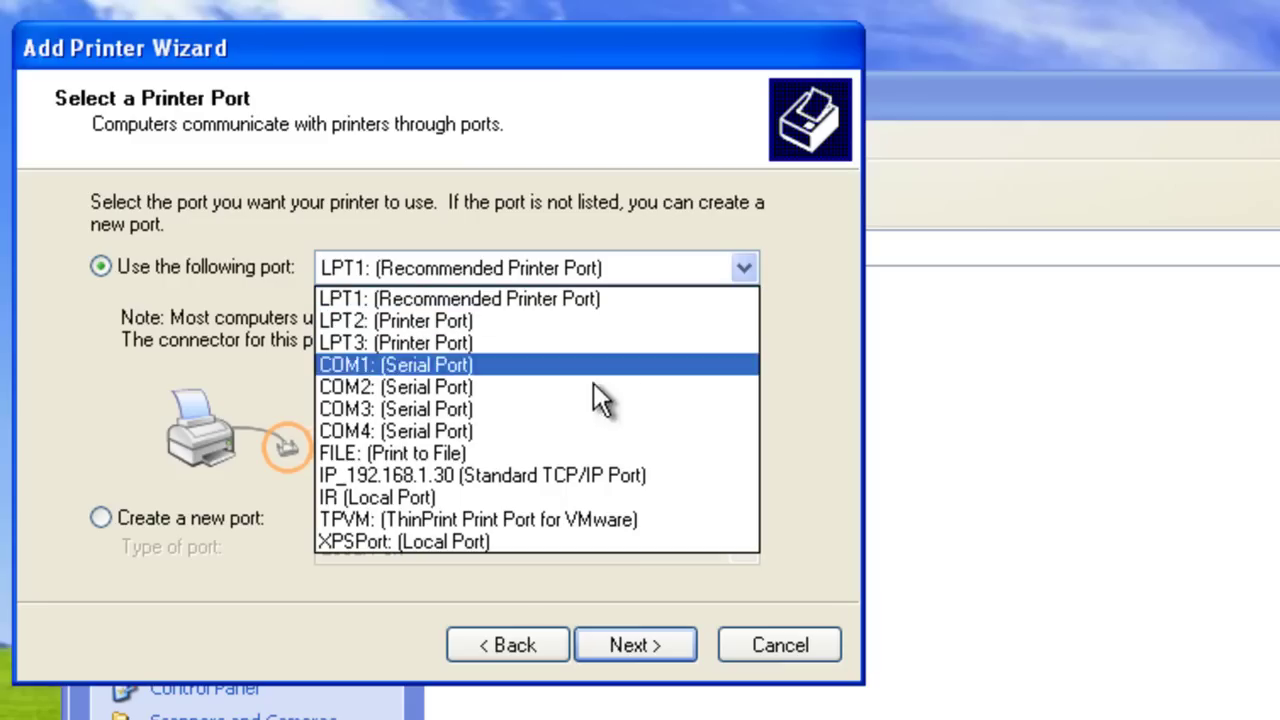
{"action": "left_click", "coordinate": [584, 476]}
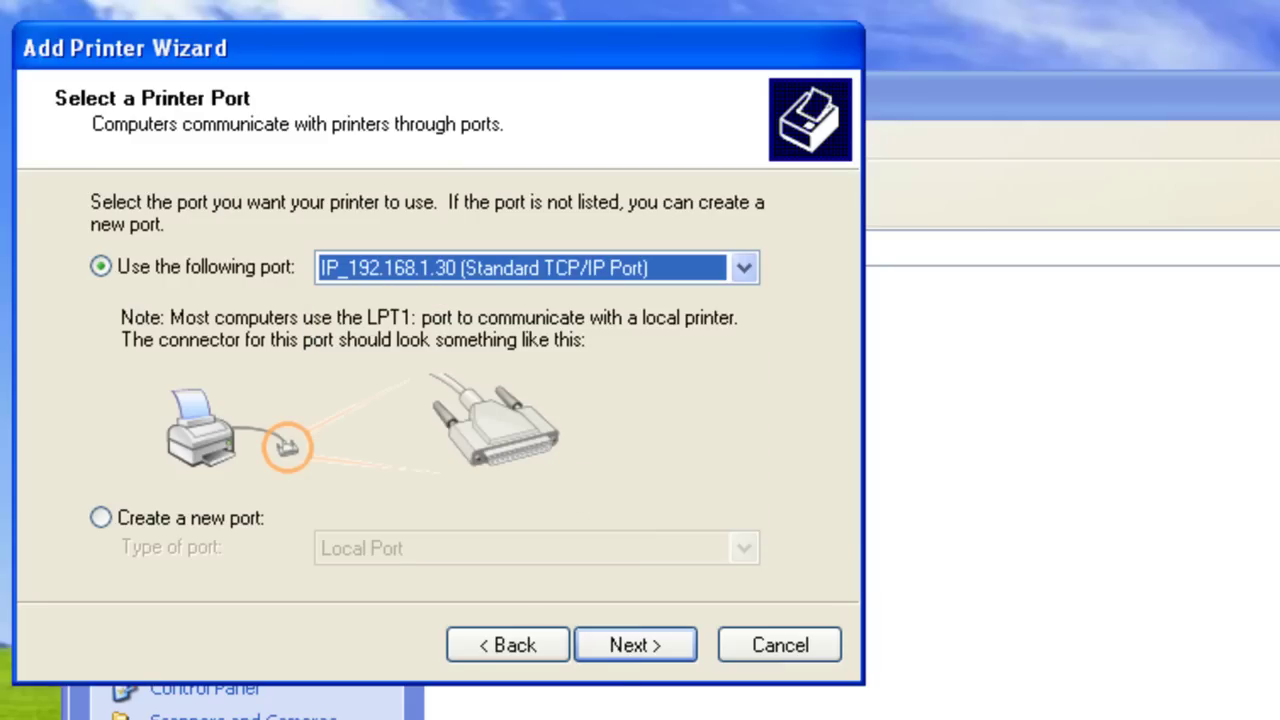
{"action": "left_click", "coordinate": [609, 642]}
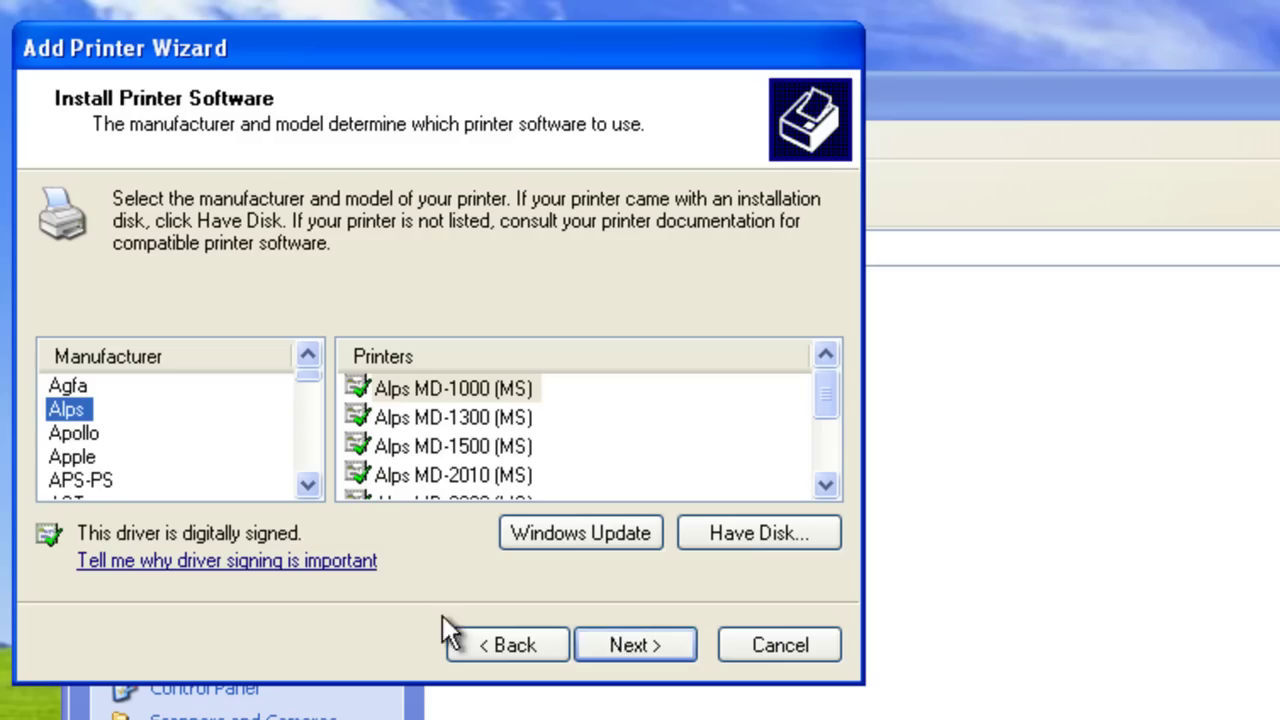
Select manufacturer HP and the HP OfficeJet V45 printer model
{"action": "left_click_drag", "start_coordinate": [305, 488], "coordinate": [306, 489]}
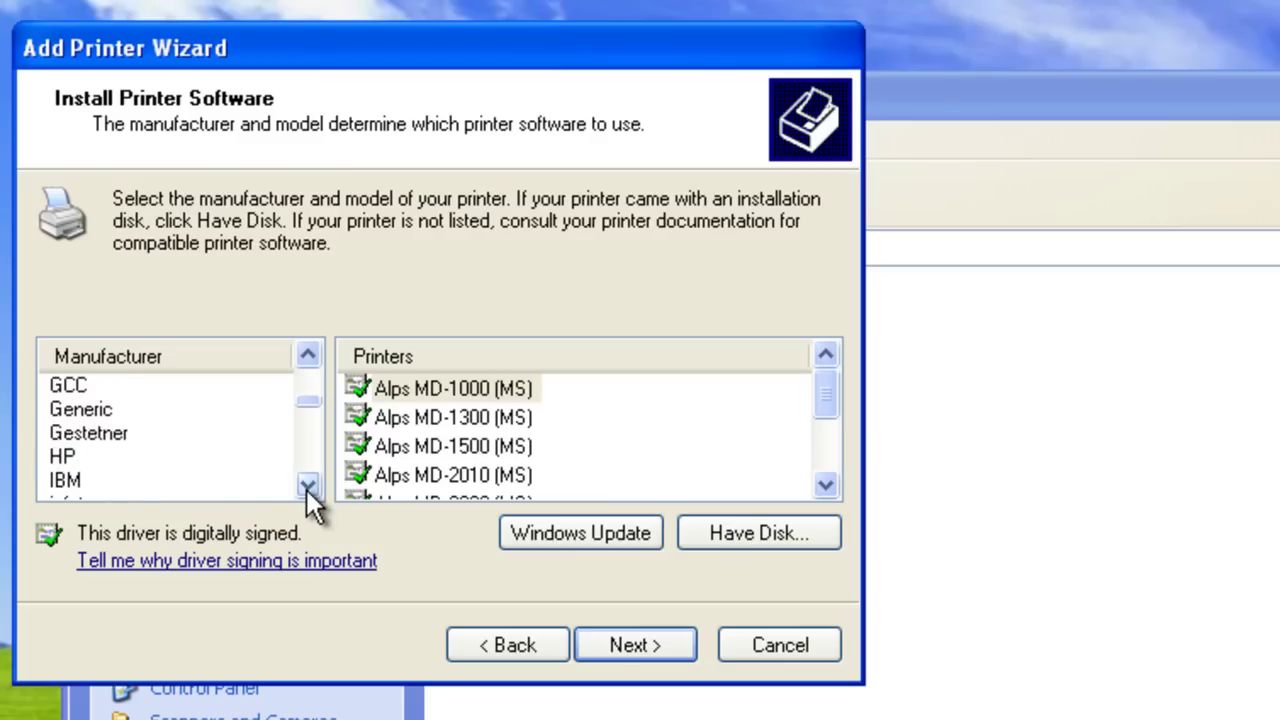
{"action": "left_click", "coordinate": [306, 489]}
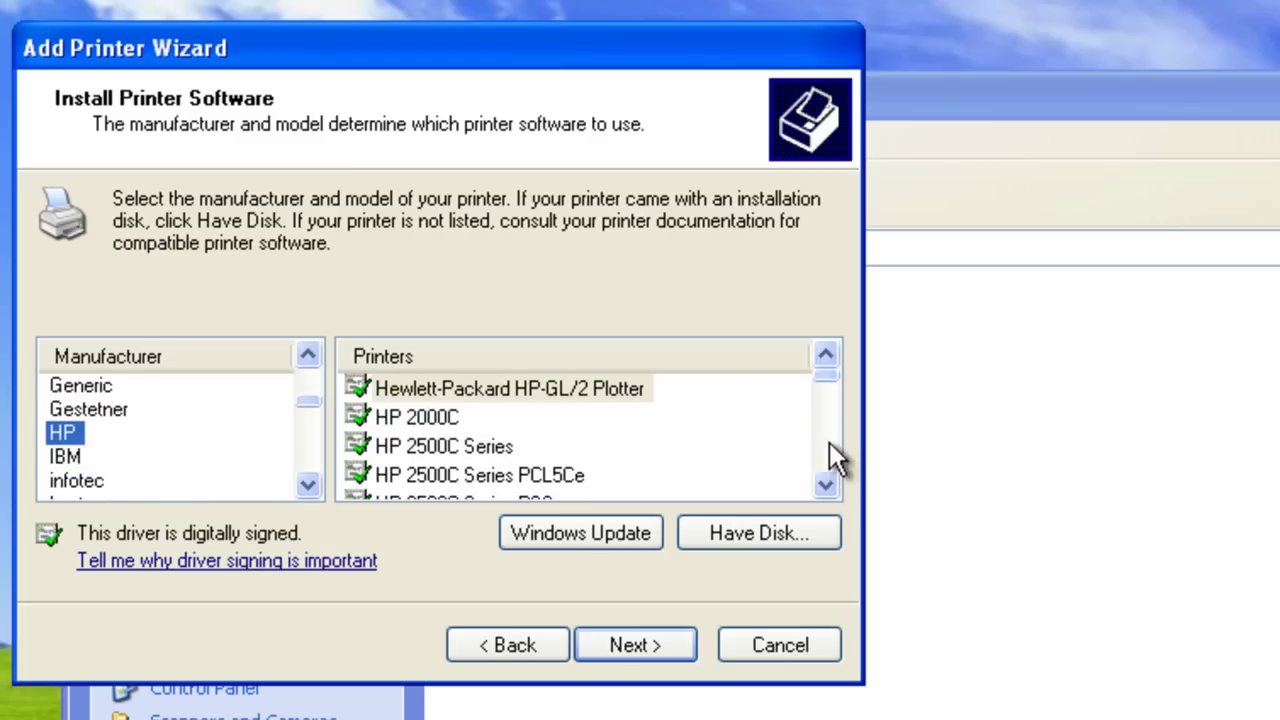
{"action": "left_click_drag", "start_coordinate": [829, 482], "coordinate": [834, 482]}
{"action": "left_click", "coordinate": [445, 388]}
{"action": "left_click", "coordinate": [473, 476]}
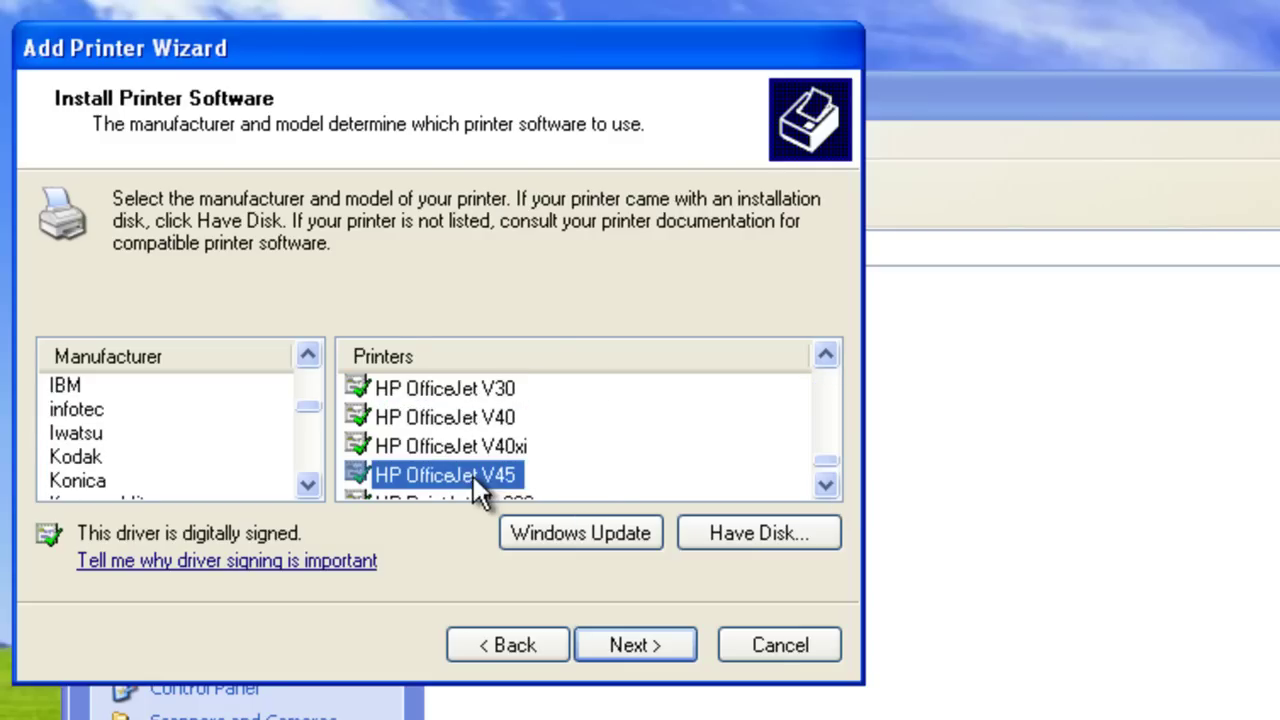
Keep the HP OfficeJet V45 driver and name the printer HPV45
{"action": "left_click", "coordinate": [644, 647]}
{"action": "left_click", "coordinate": [235, 328]}
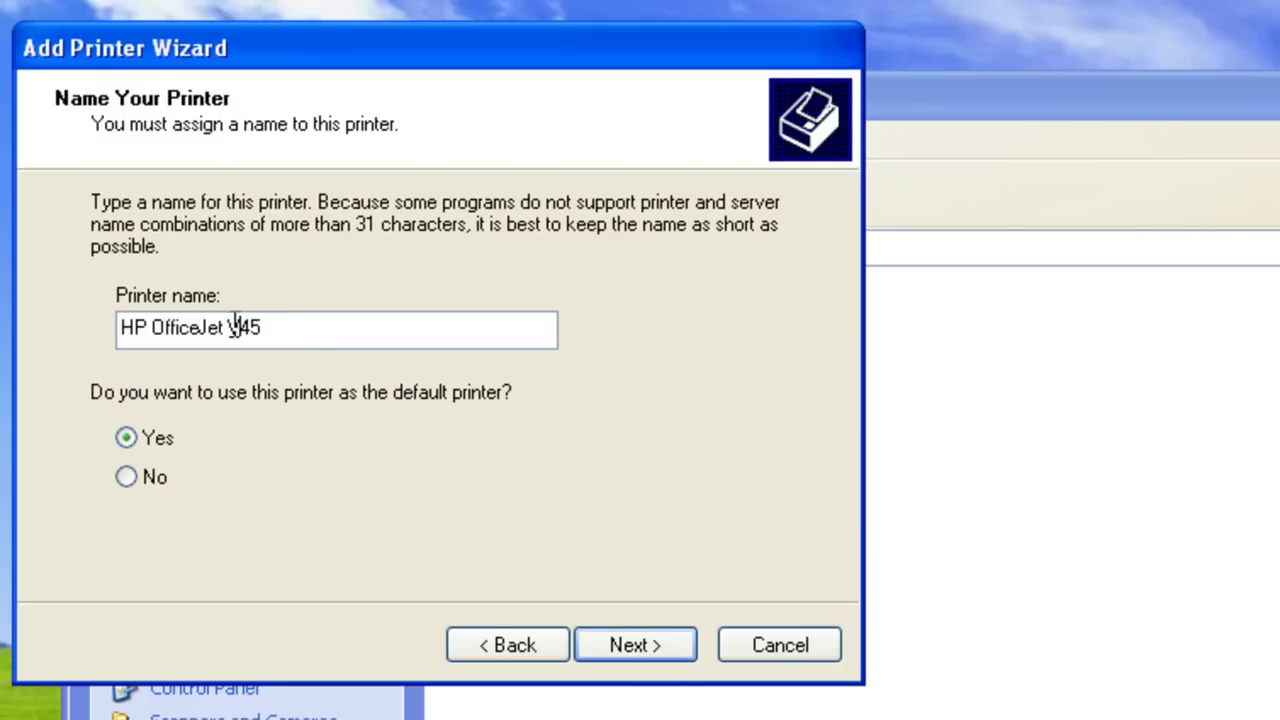
{"action": "key", "text": "BackSpace"}
{"action": "key", "text": "BackSpace"}
{"action": "key", "text": "BackSpace"}
{"action": "key", "text": "BackSpace"}
{"action": "key", "text": "BackSpace"}
{"action": "key", "text": "BackSpace"}
{"action": "key", "text": "BackSpace"}
{"action": "key", "text": "BackSpace"}
{"action": "key", "text": "BackSpace"}
{"action": "key", "text": "BackSpace"}
{"action": "key", "text": "BackSpace"}
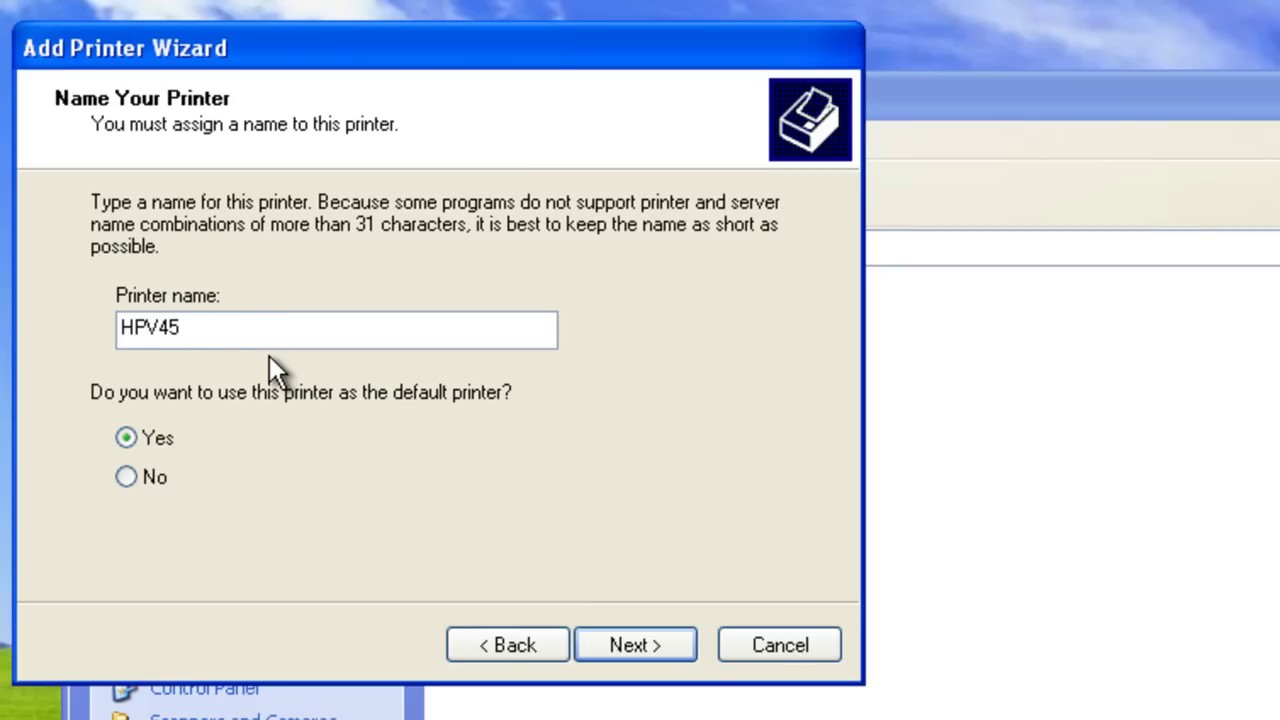
{"action": "left_click", "coordinate": [652, 632]}
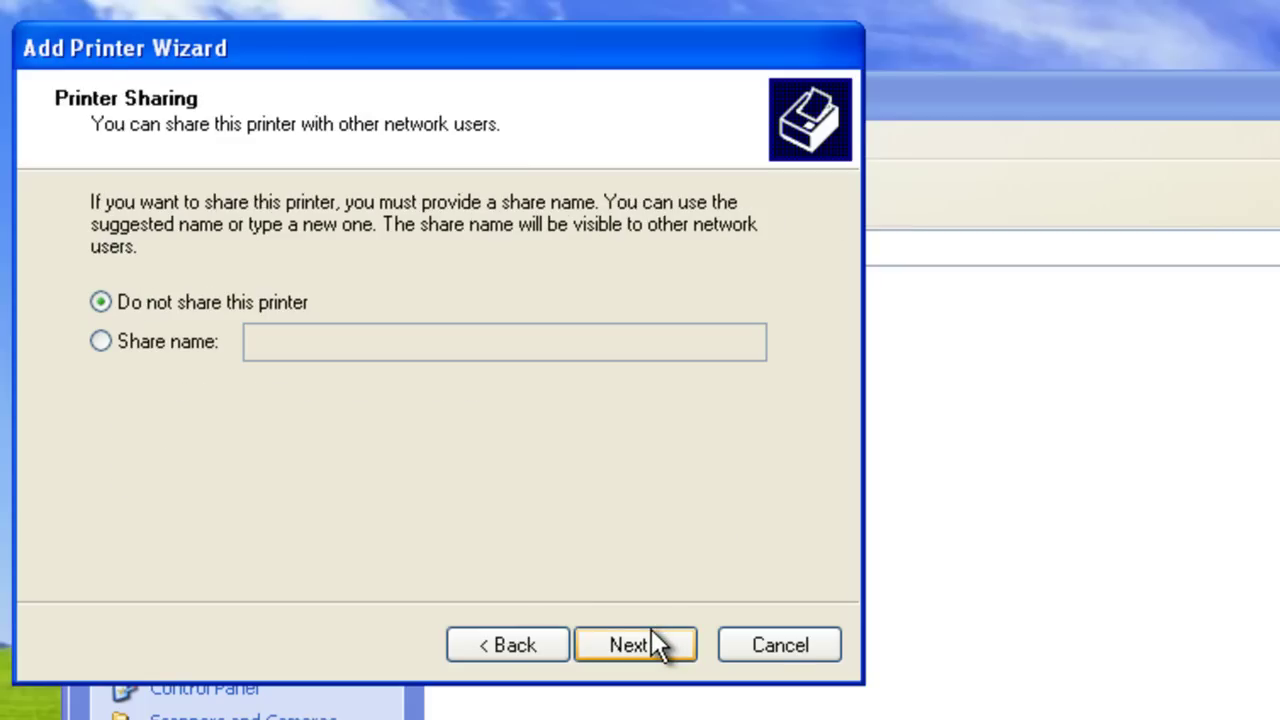
Share it as HPV45 with location 'Main Office', skip the test page, and finish
{"action": "left_click", "coordinate": [172, 338]}
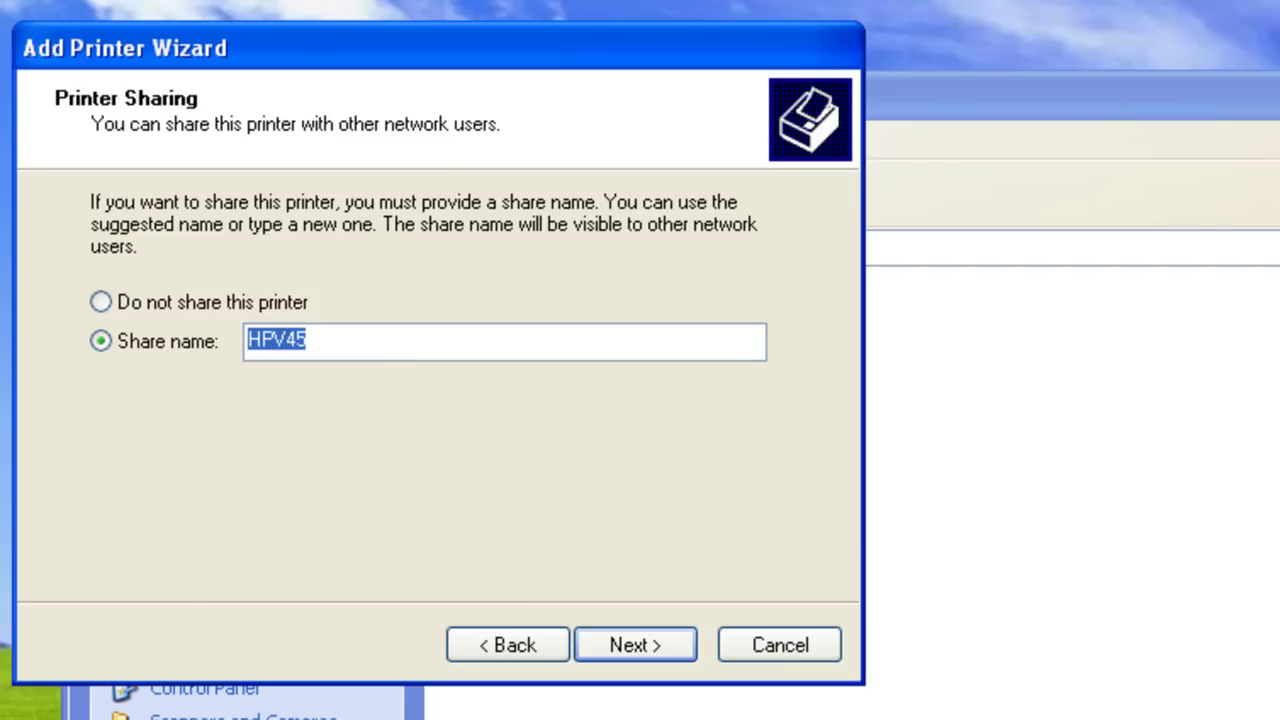
{"action": "left_click", "coordinate": [646, 647]}
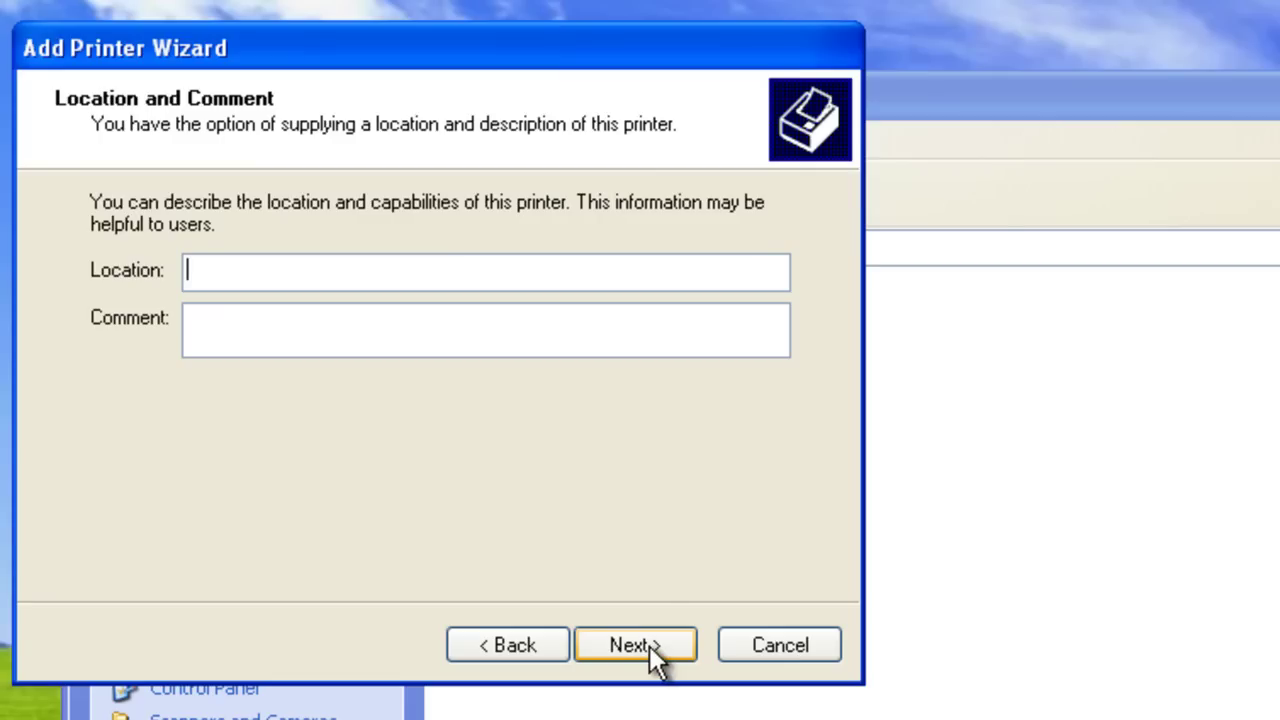
{"action": "type", "text": "Main O"}
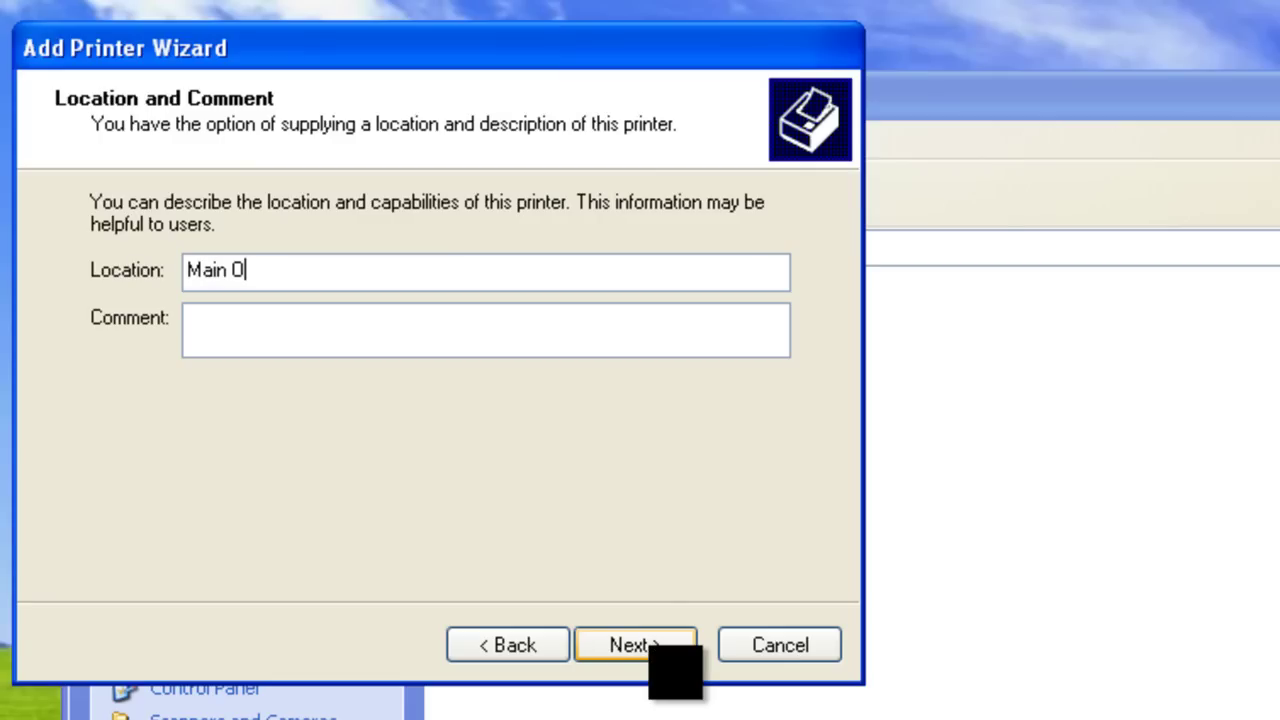
{"action": "type", "text": "ffice"}
{"action": "left_click", "coordinate": [609, 640]}
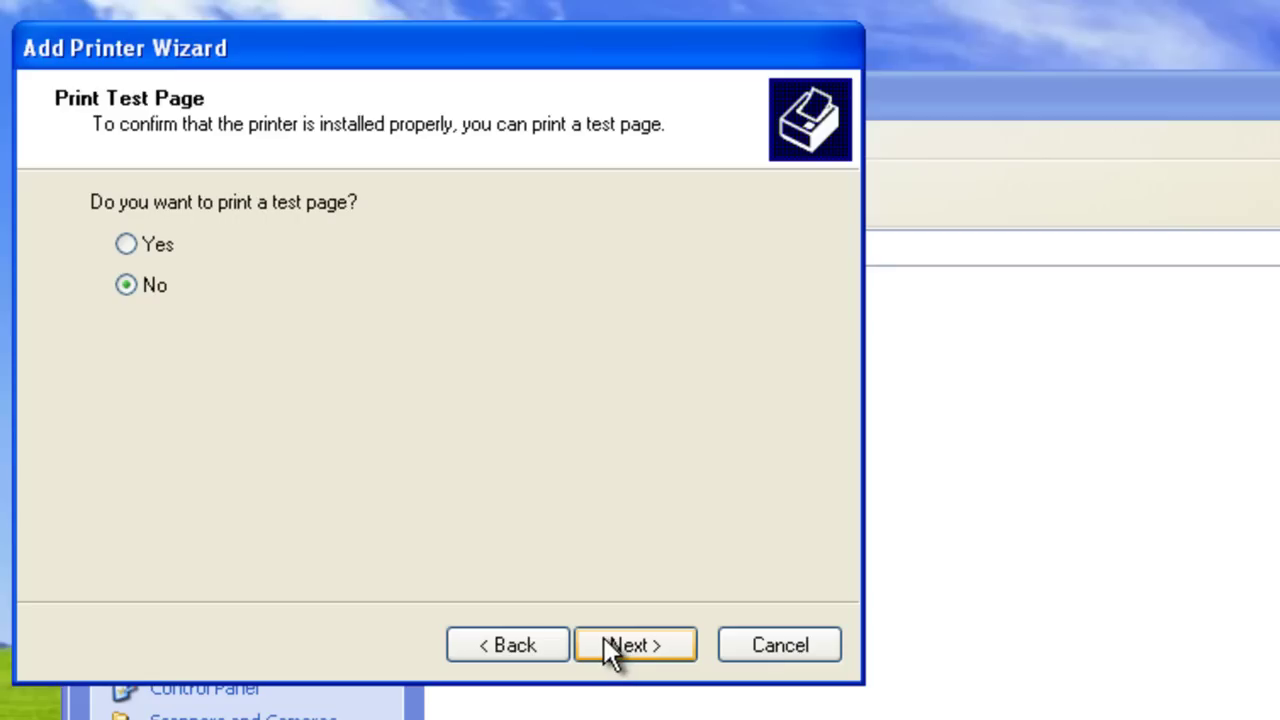
{"action": "left_click", "coordinate": [605, 640]}
{"action": "left_click", "coordinate": [605, 640]}
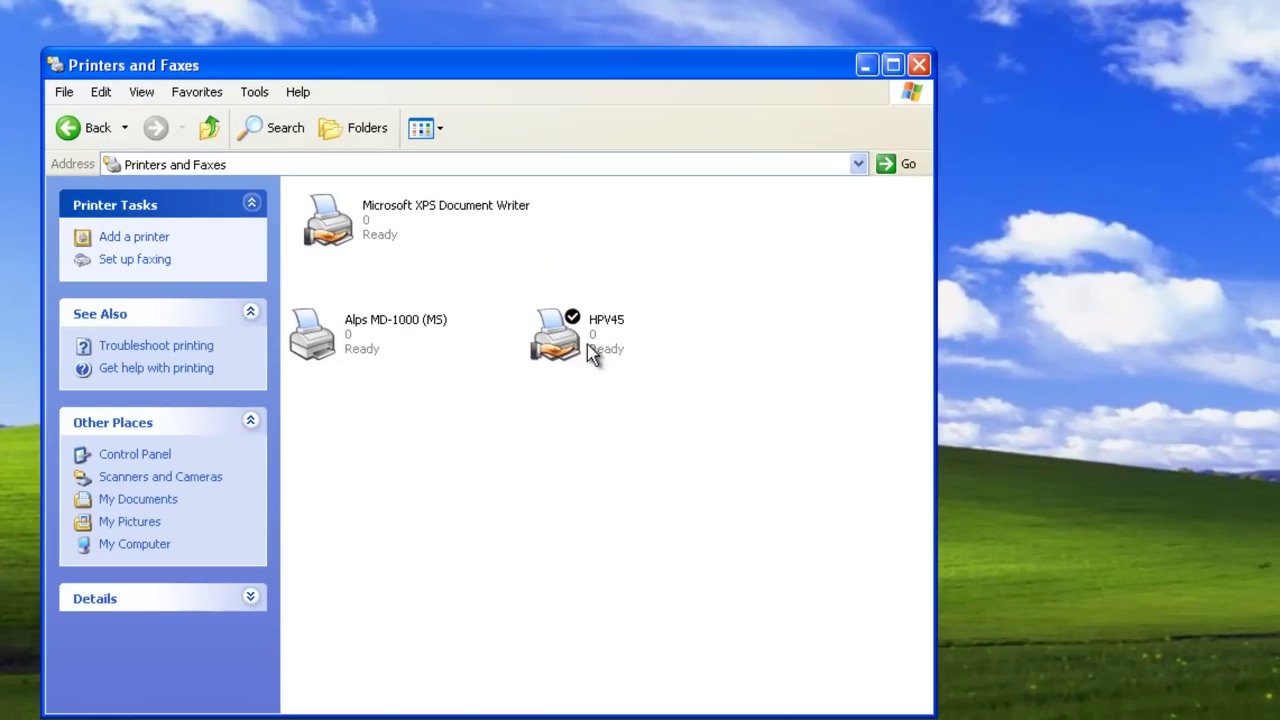
Select HPV45, then launch Add a printer and pick the printer attached to another computer
{"action": "left_click", "coordinate": [587, 344]}
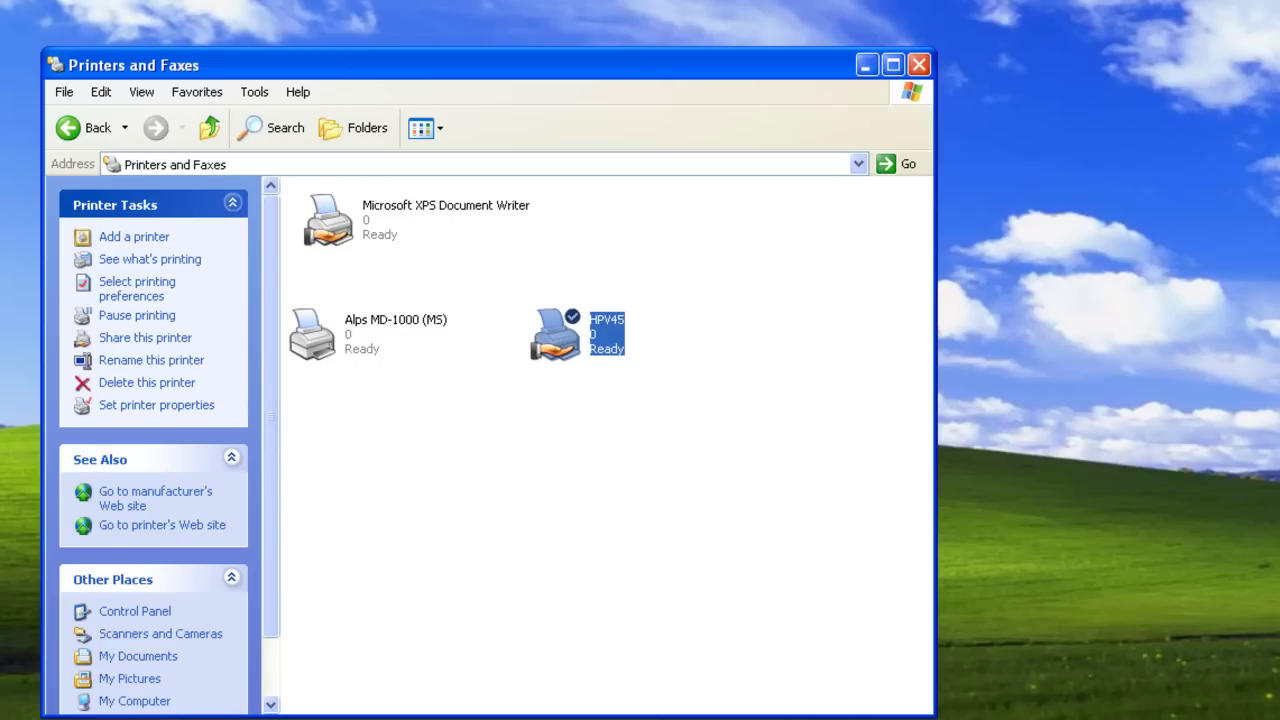
{"action": "left_click", "coordinate": [119, 238]}
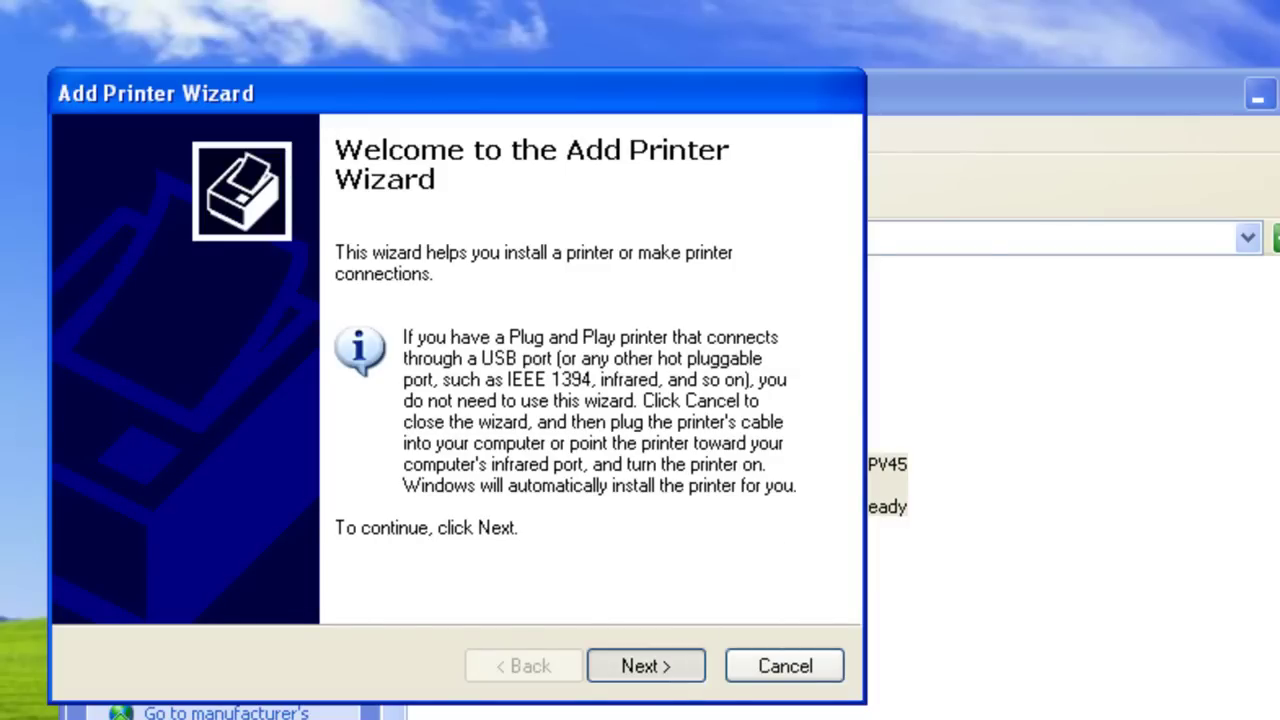
{"action": "left_click", "coordinate": [650, 664]}
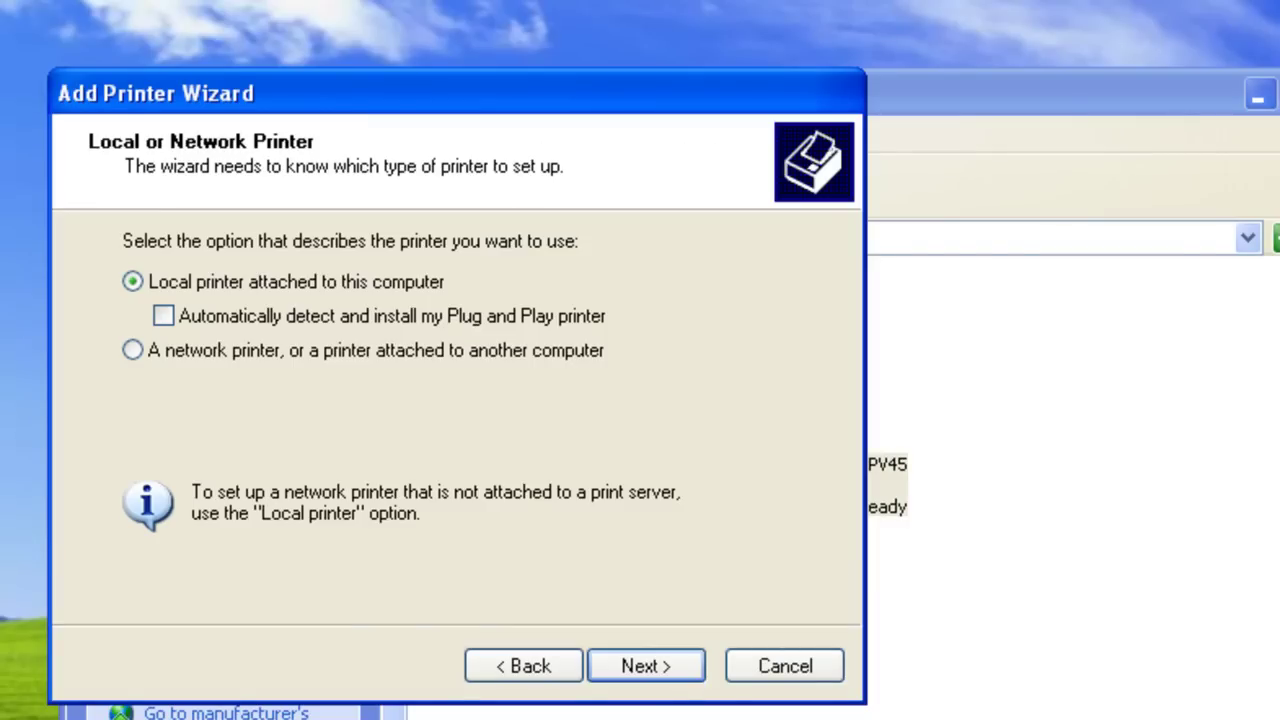
{"action": "left_click", "coordinate": [281, 355]}
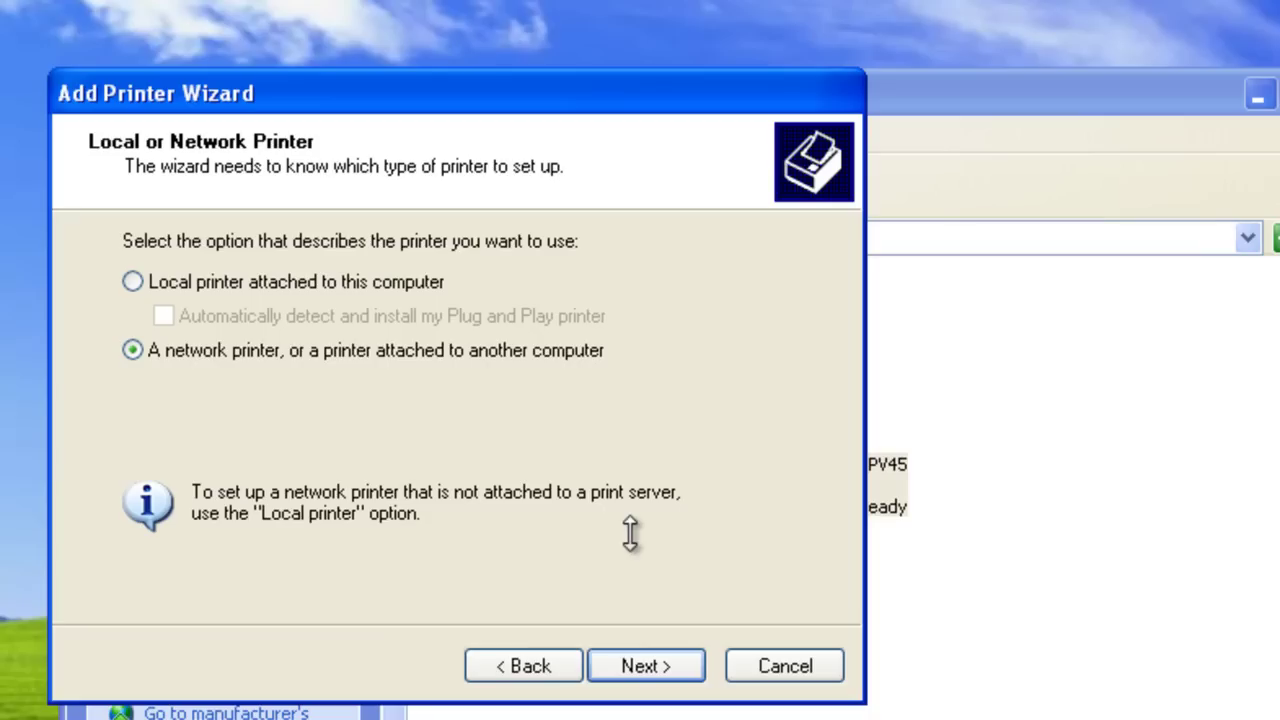
{"action": "left_click", "coordinate": [624, 660]}
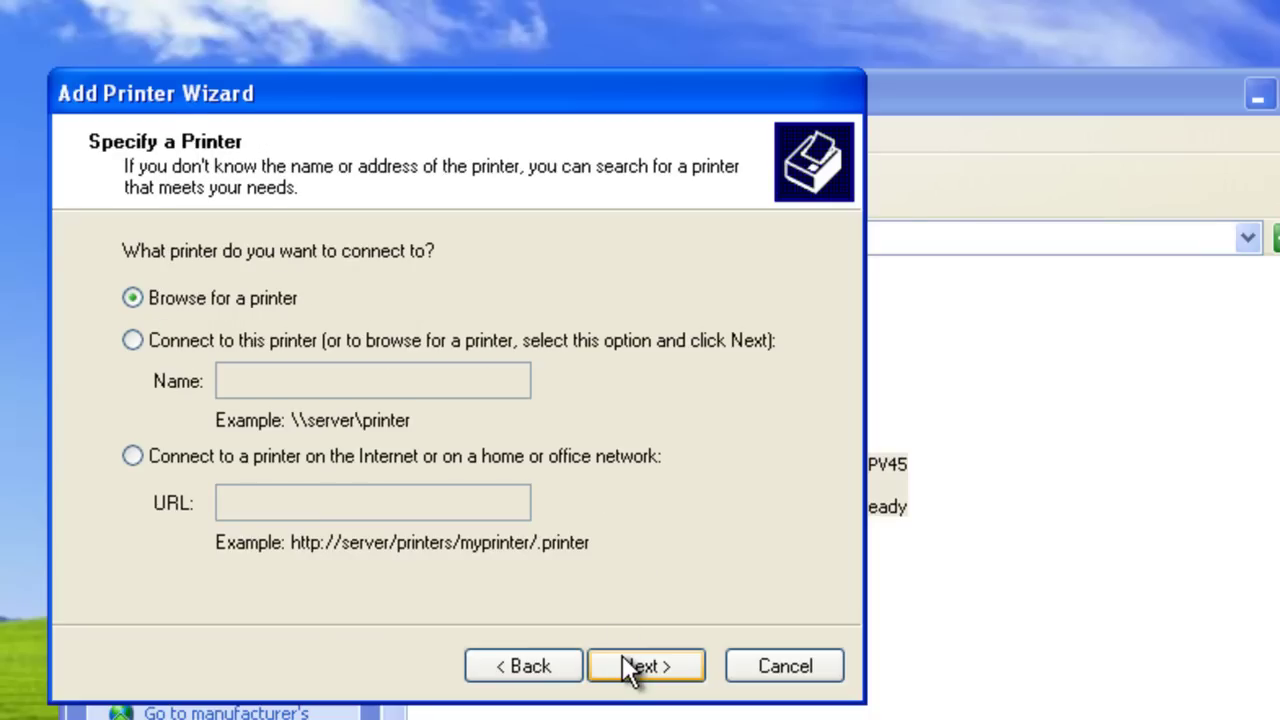
Connect by name to the shared printer \\verson\HP2100
{"action": "left_click", "coordinate": [173, 341]}
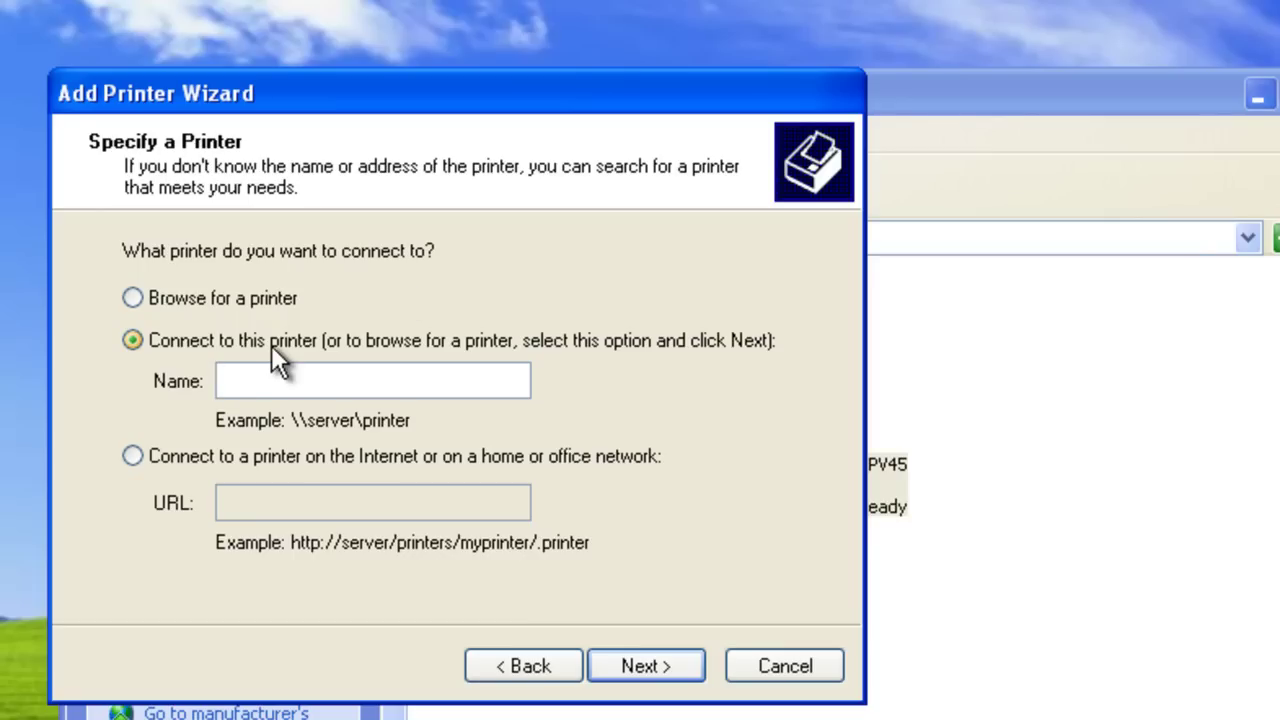
{"action": "type", "text": "\\\\vers"}
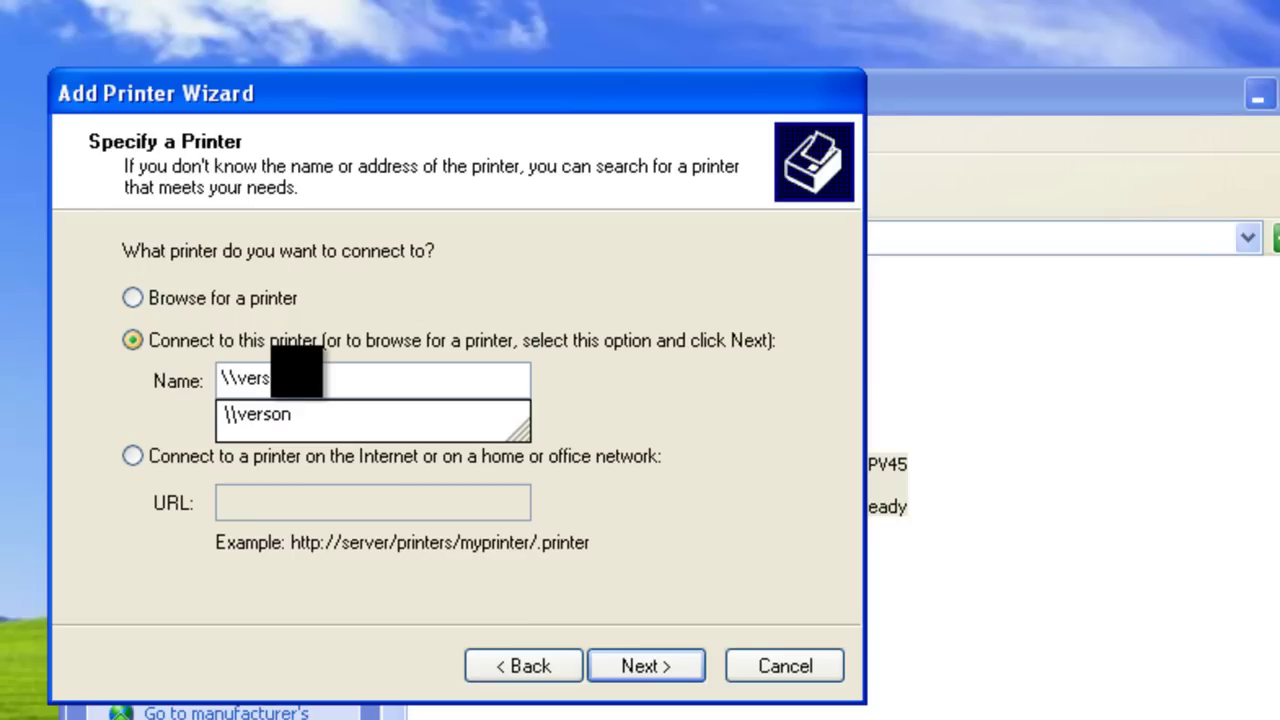
{"action": "type", "text": "on\\"}
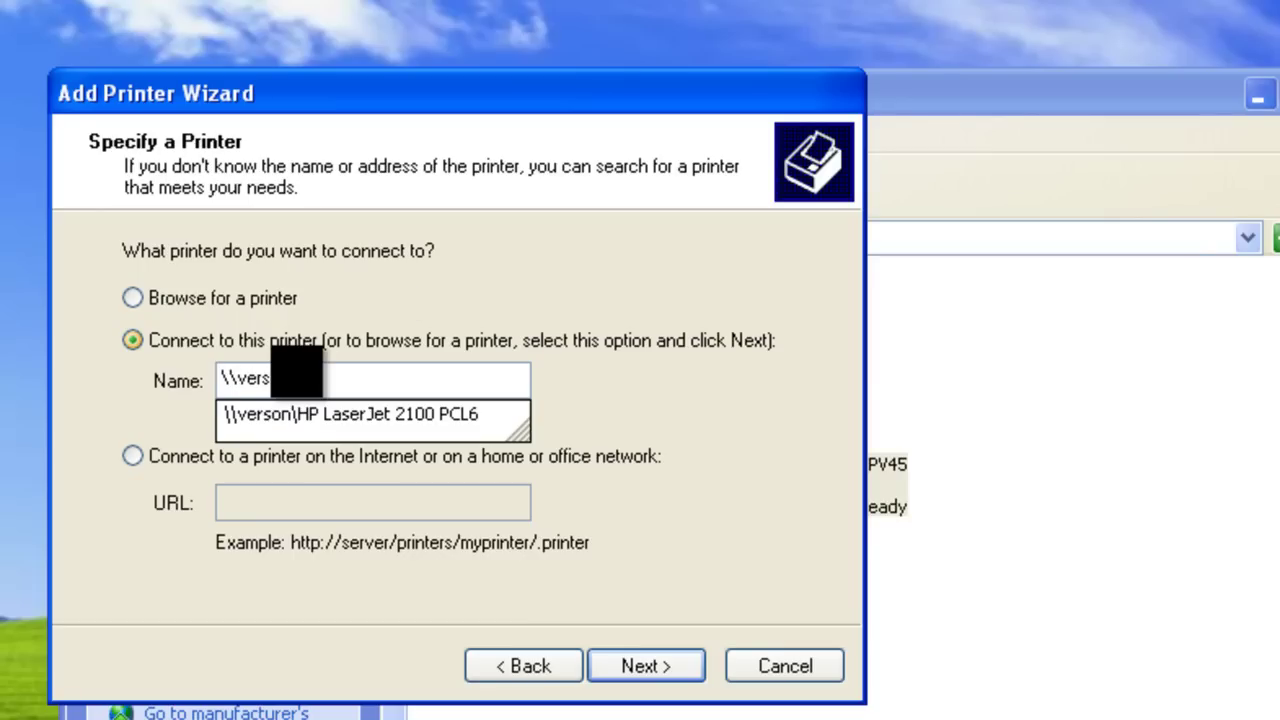
{"action": "type", "text": "HP2100"}
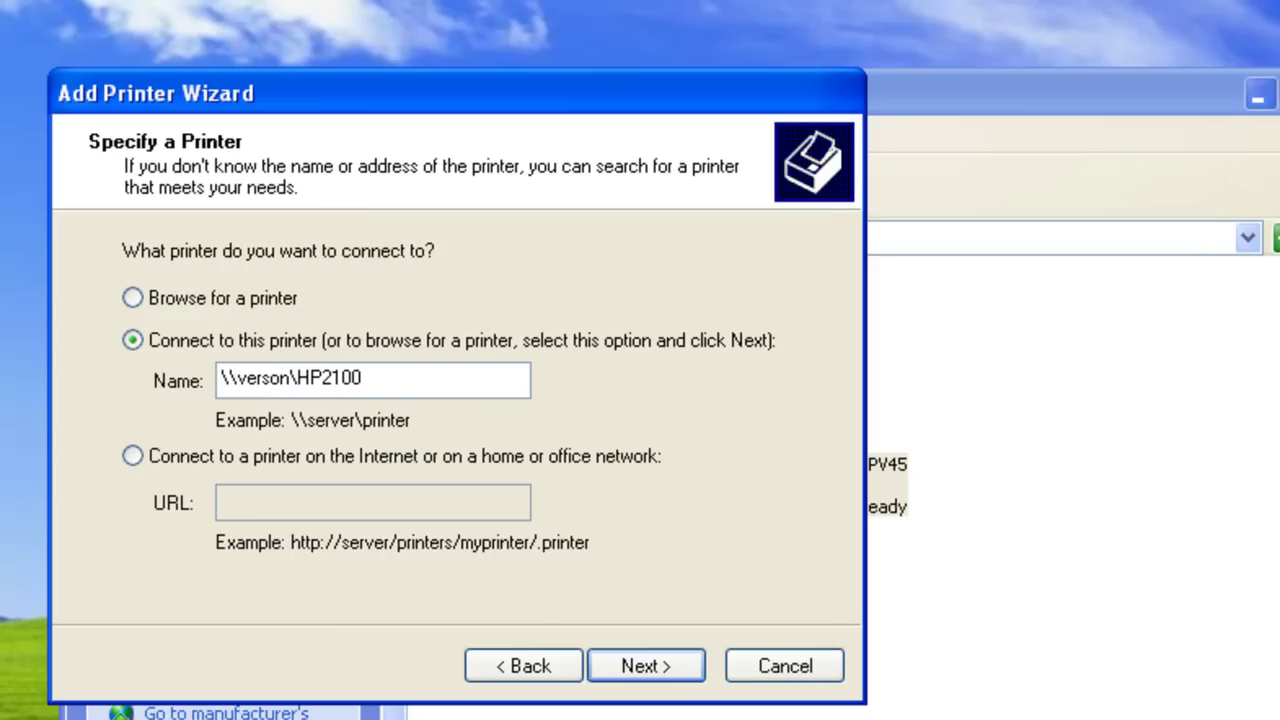
{"action": "left_click", "coordinate": [648, 670]}
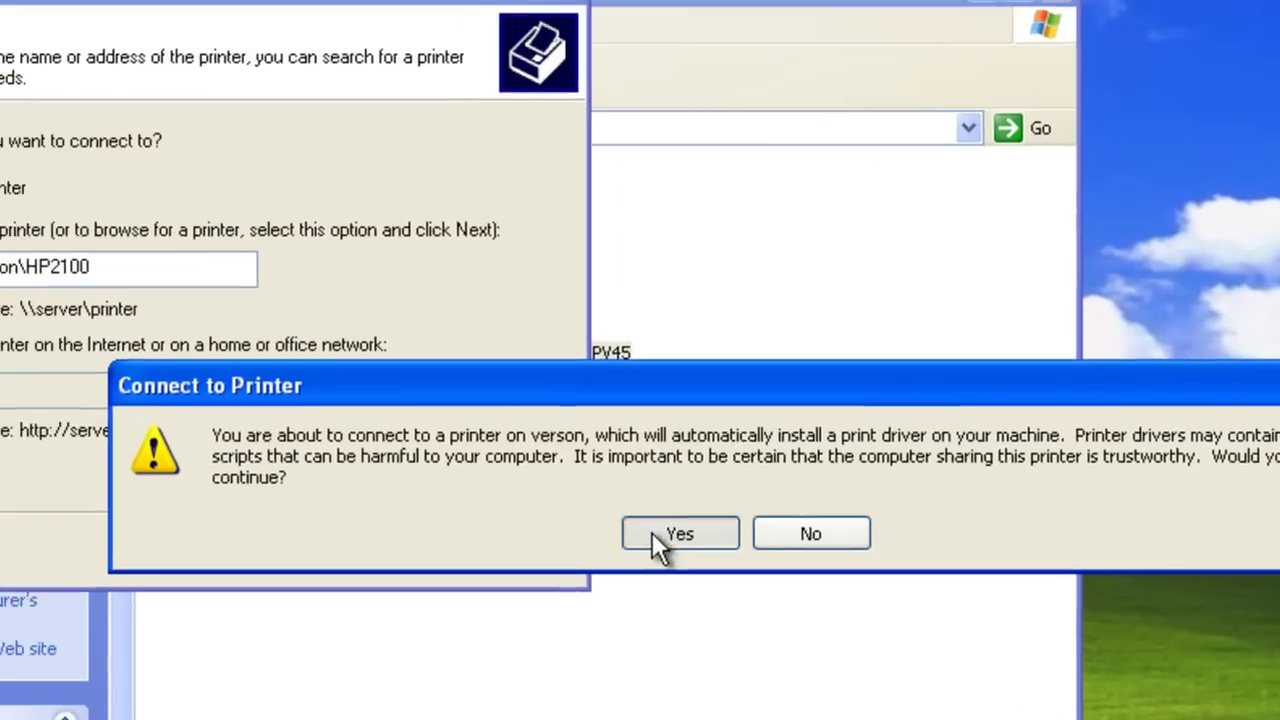
Approve the driver from verson, keep HP LaserJet 2100 as default, finish, and select it
{"action": "left_click", "coordinate": [550, 505]}
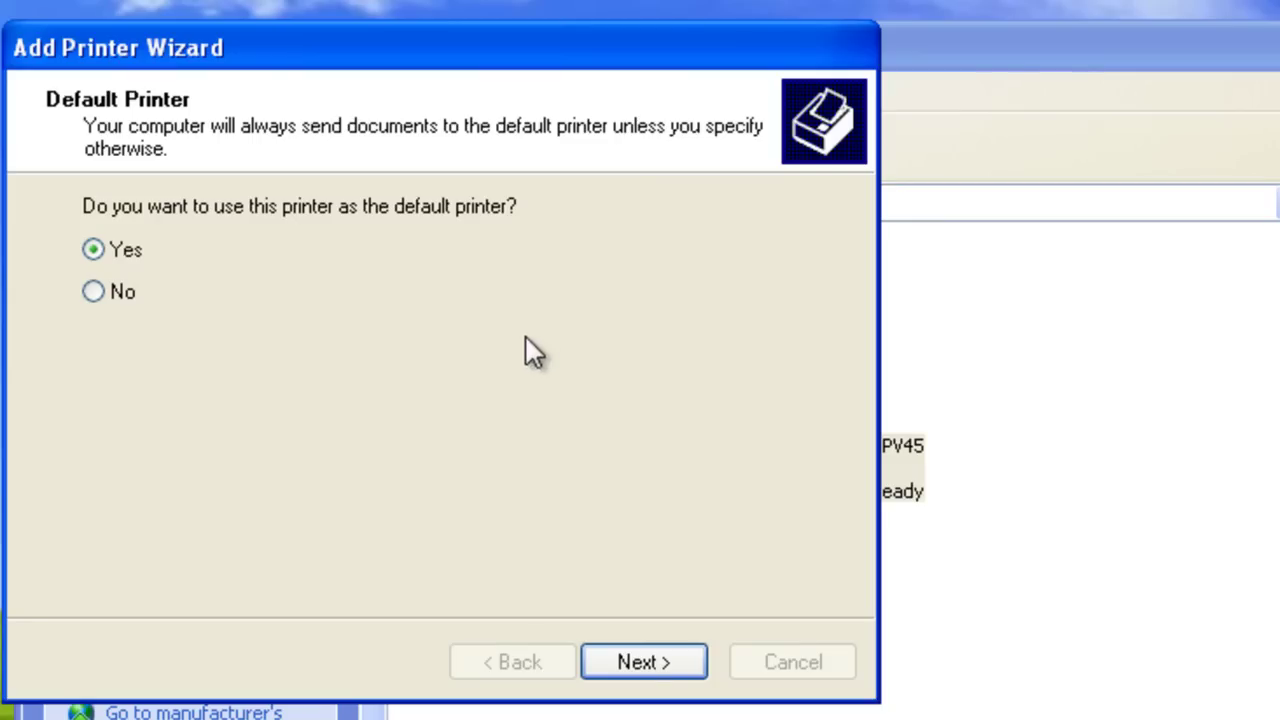
{"action": "left_click", "coordinate": [641, 662]}
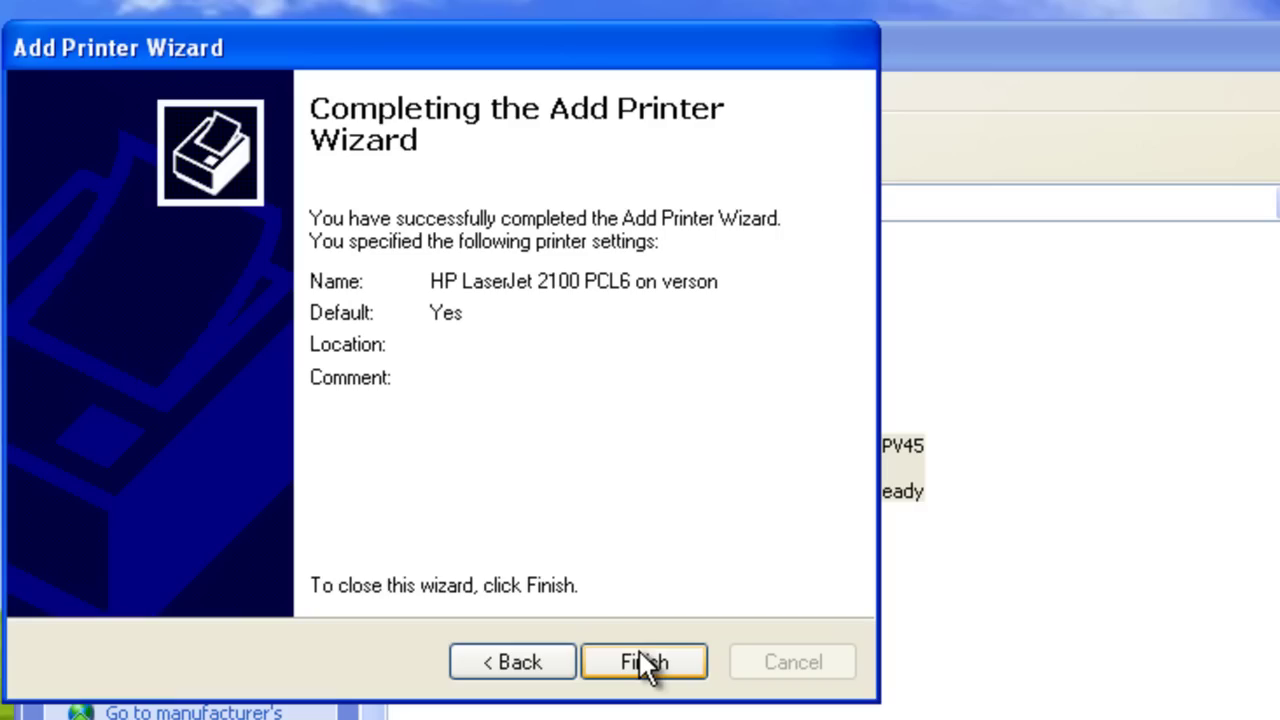
{"action": "left_click", "coordinate": [645, 662]}
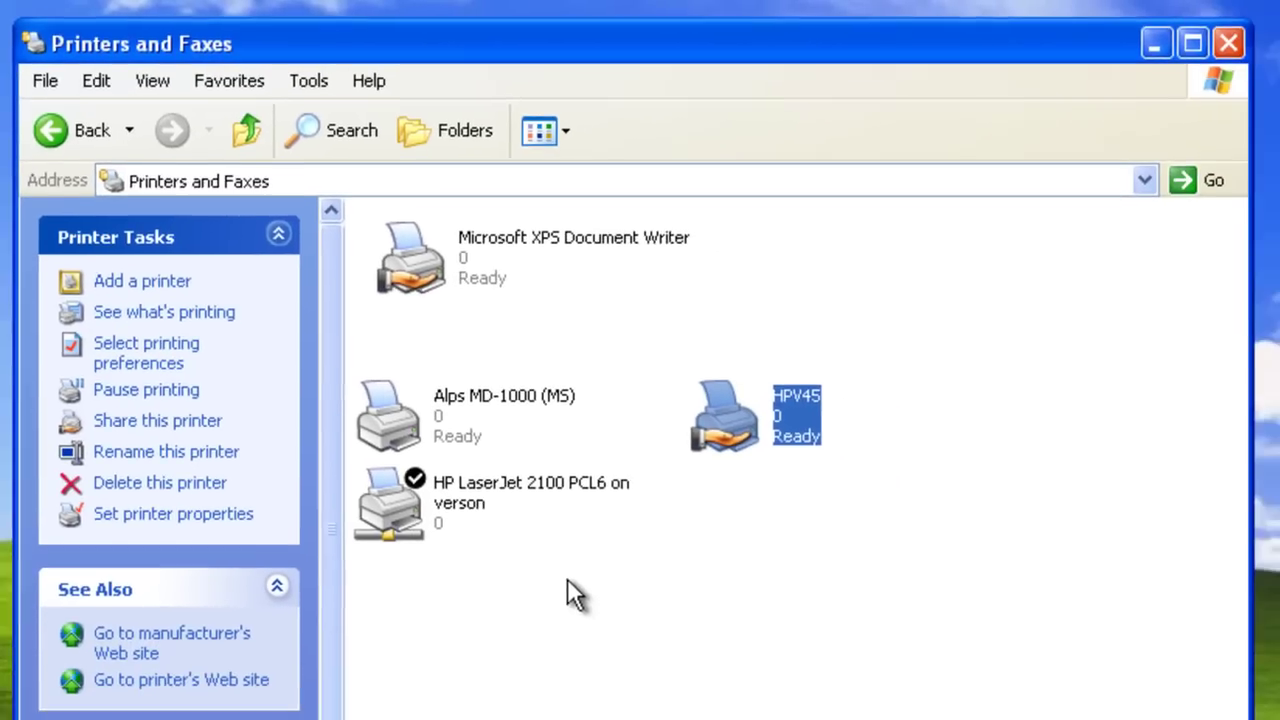
{"action": "left_click", "coordinate": [588, 632]}
{"action": "left_click", "coordinate": [454, 497]}
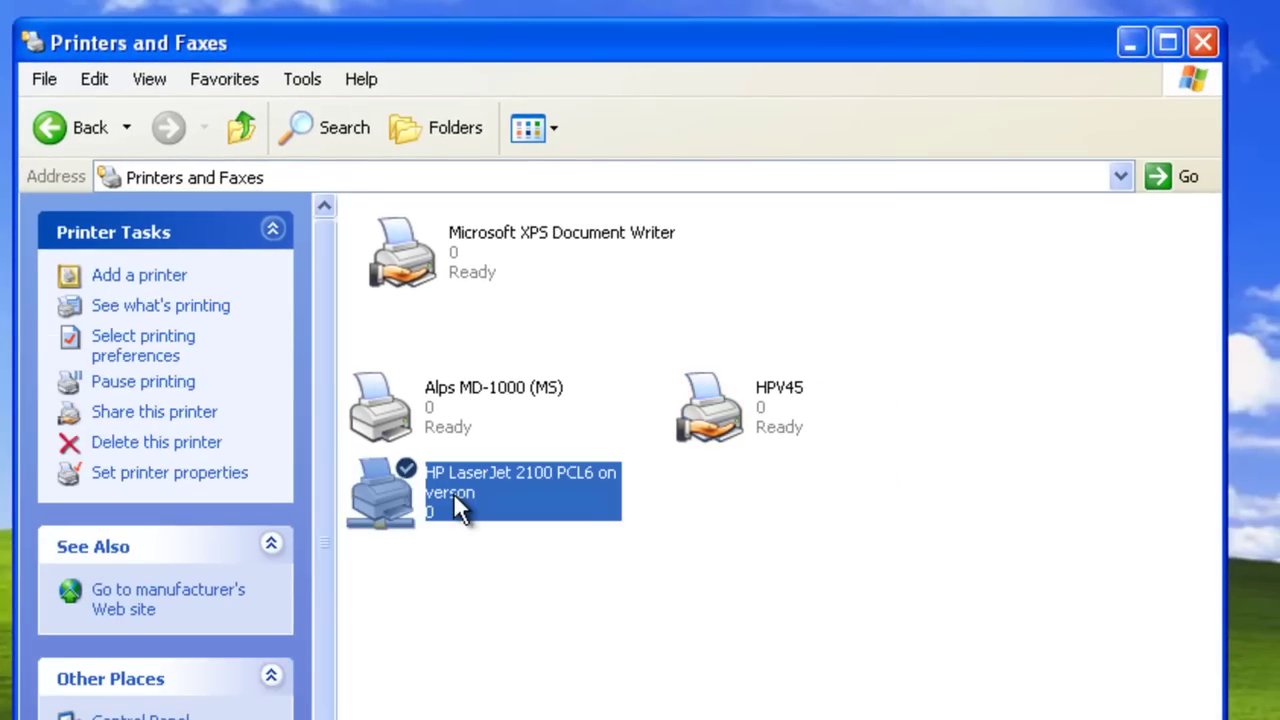